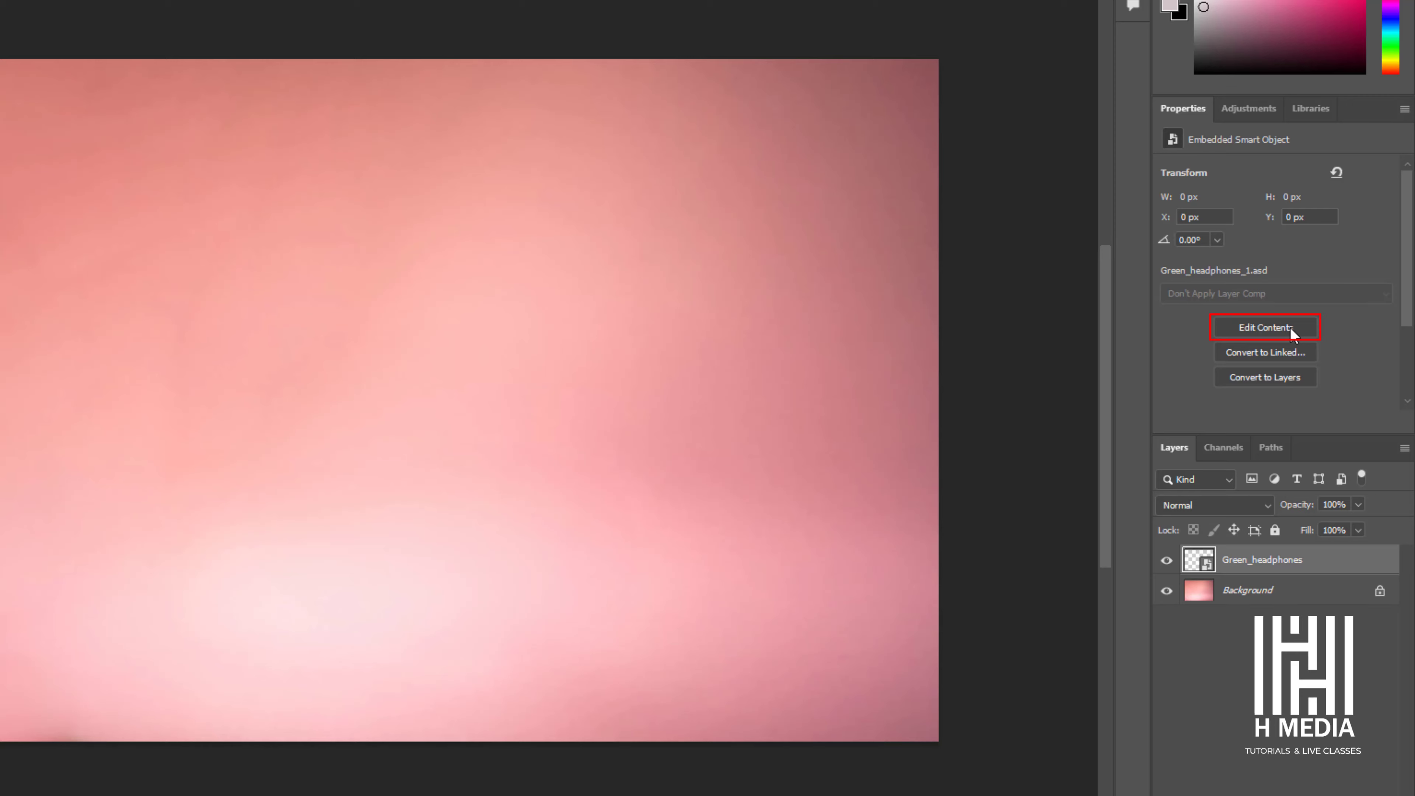
Step: Open the Green_headphones smart object's contents in Substance 3D Viewer and rotate the headphones so the inner ear cushions show
{"action": "left_click", "coordinate": [1291, 326]}
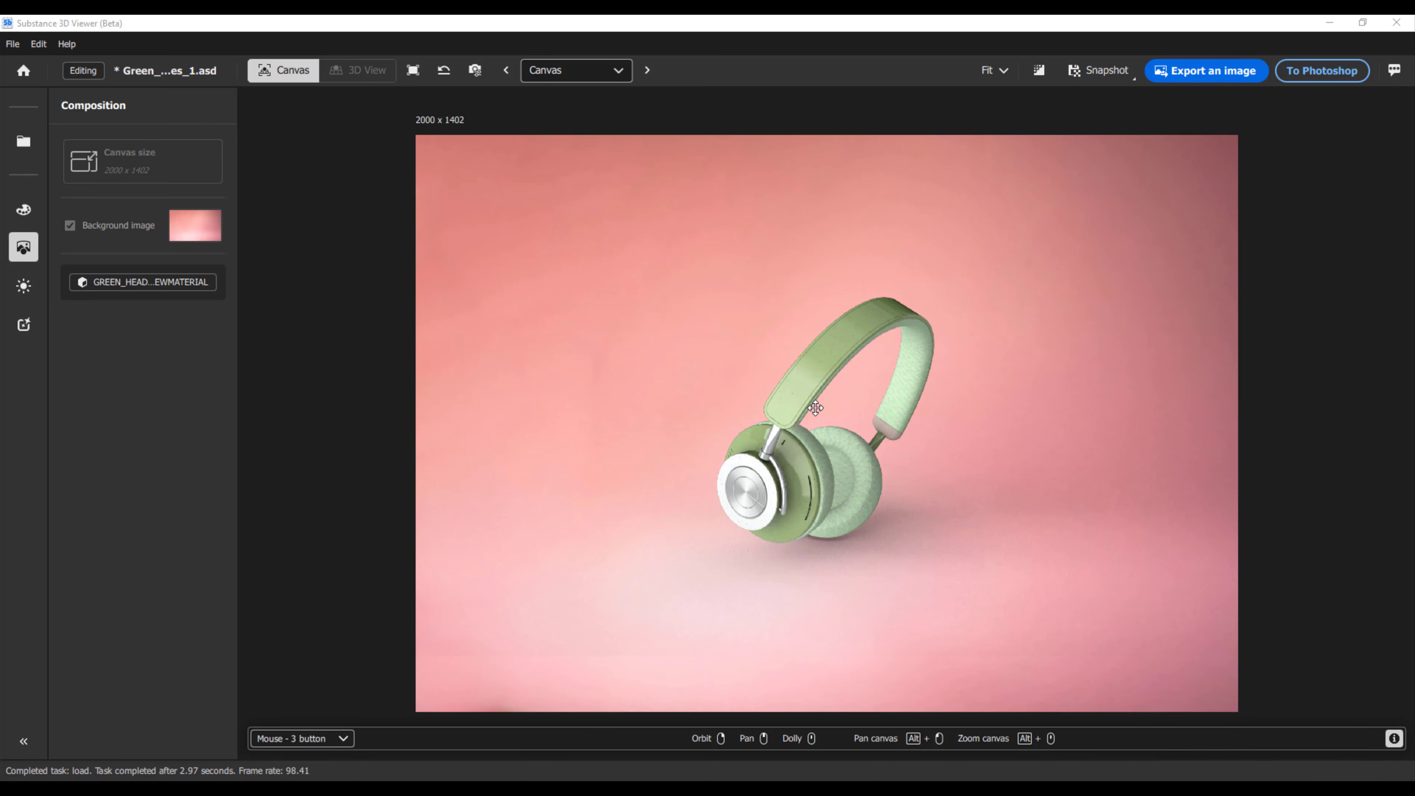
{"action": "mouse_move", "coordinate": [823, 393]}
{"action": "left_mouse_down"}
{"action": "mouse_move", "coordinate": [686, 385]}
{"action": "mouse_move", "coordinate": [686, 443]}
{"action": "mouse_move", "coordinate": [736, 462]}
{"action": "mouse_move", "coordinate": [1099, 430]}
{"action": "mouse_move", "coordinate": [812, 394]}
{"action": "left_mouse_up"}
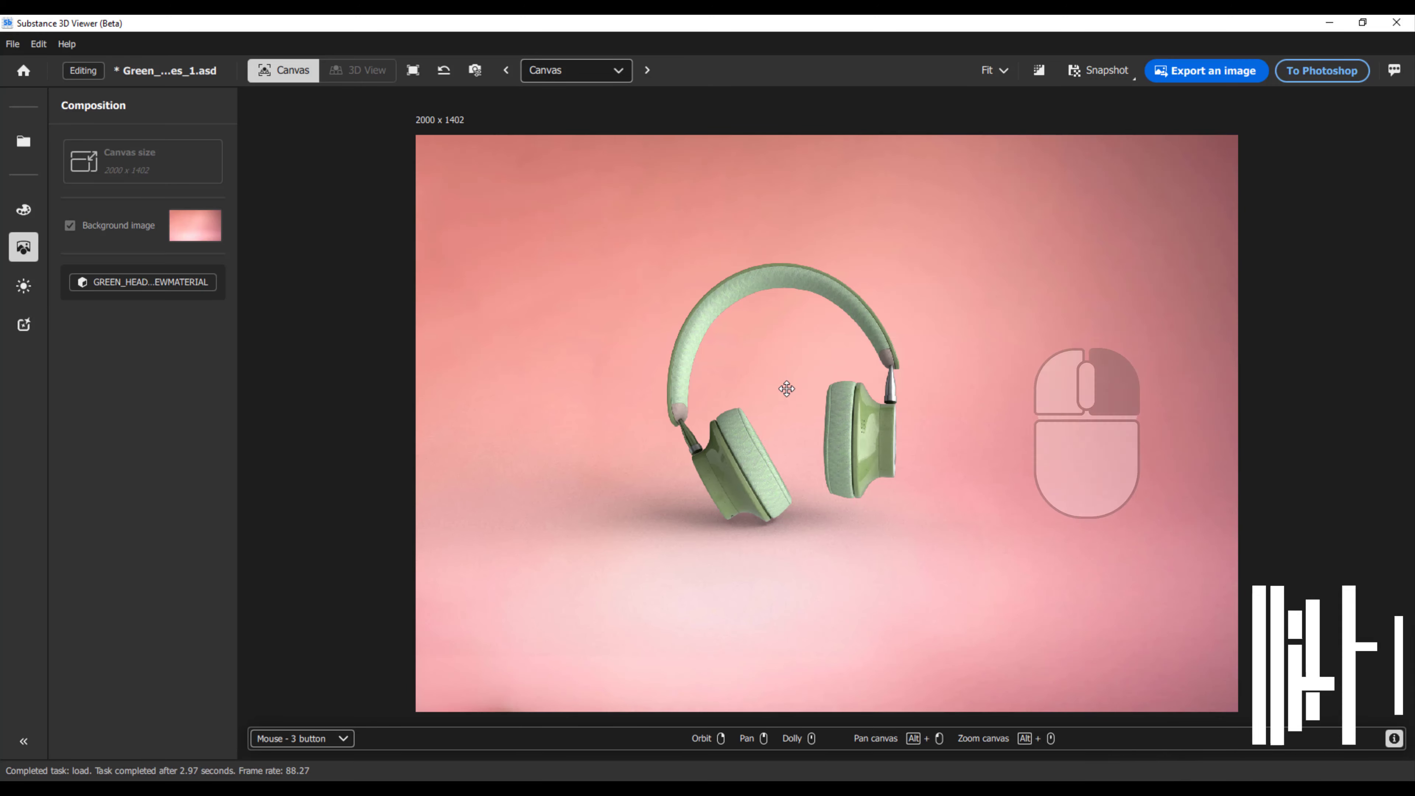
{"action": "left_click_drag", "start_coordinate": [786, 388], "coordinate": [1036, 346]}
{"action": "right_click_drag", "start_coordinate": [1036, 346], "coordinate": [1038, 346]}
{"action": "left_click_drag", "start_coordinate": [1032, 351], "coordinate": [938, 452]}
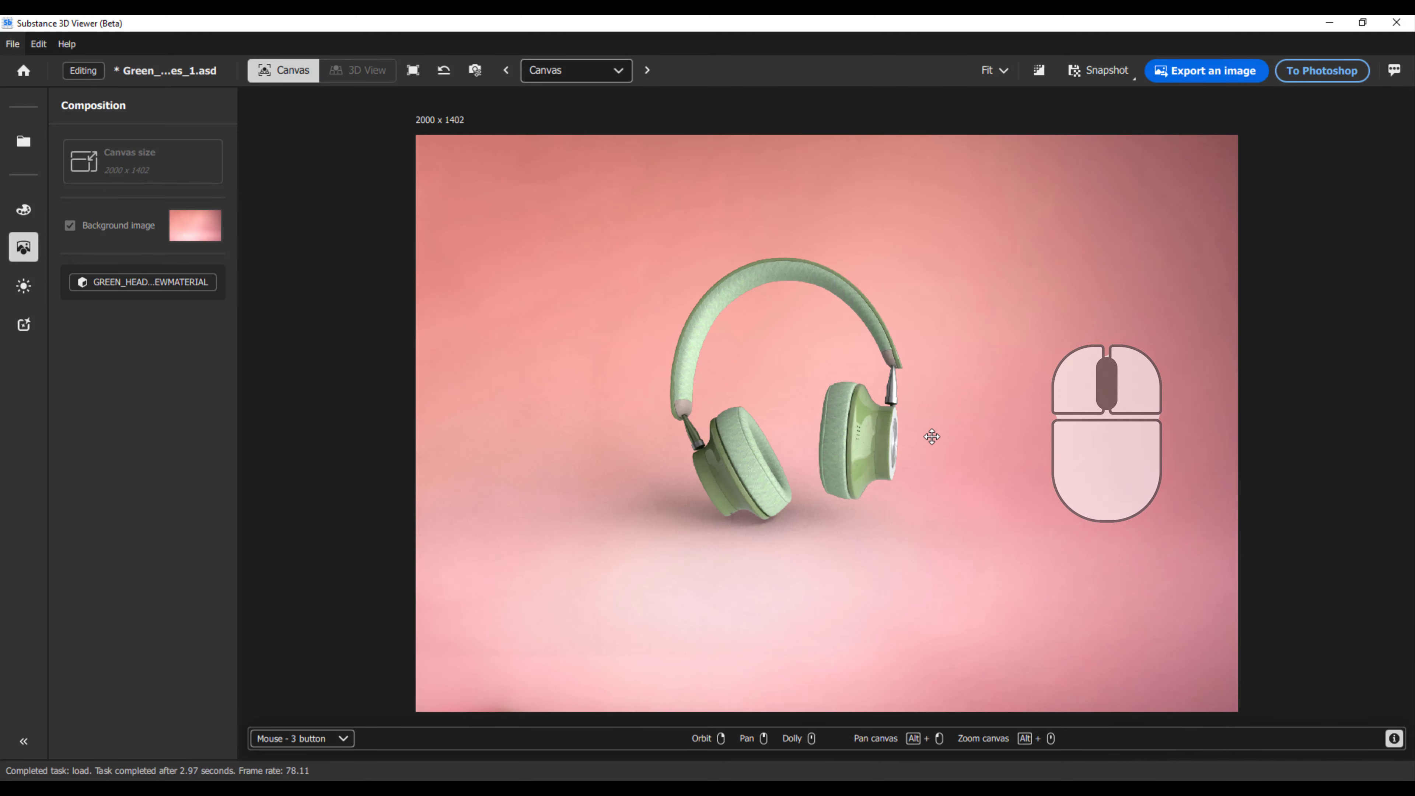
Step: Reposition the headphones lower over the pink background and enlarge them slightly
{"action": "middle_click_drag", "start_coordinate": [931, 417], "coordinate": [933, 475]}
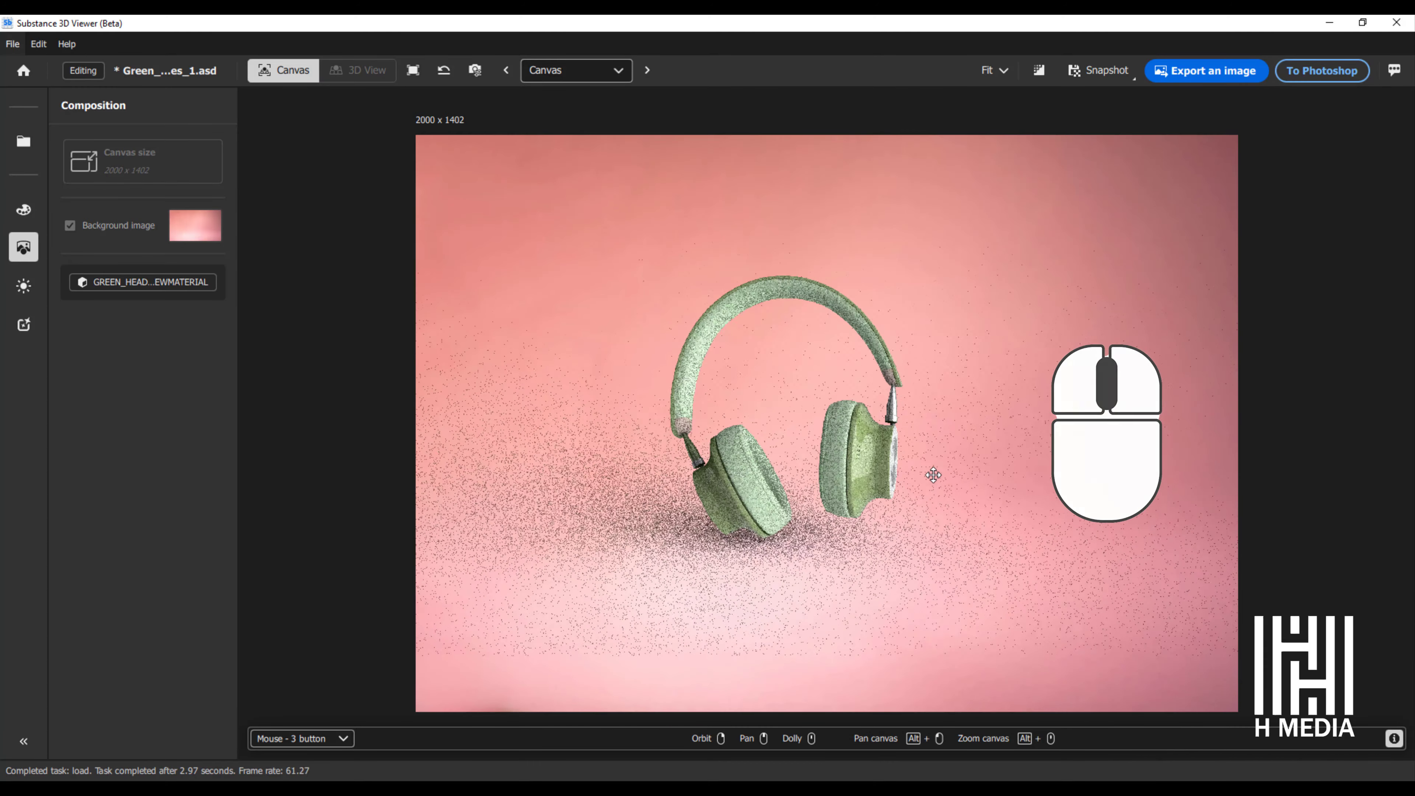
{"action": "middle_click_drag", "start_coordinate": [932, 405], "coordinate": [950, 441]}
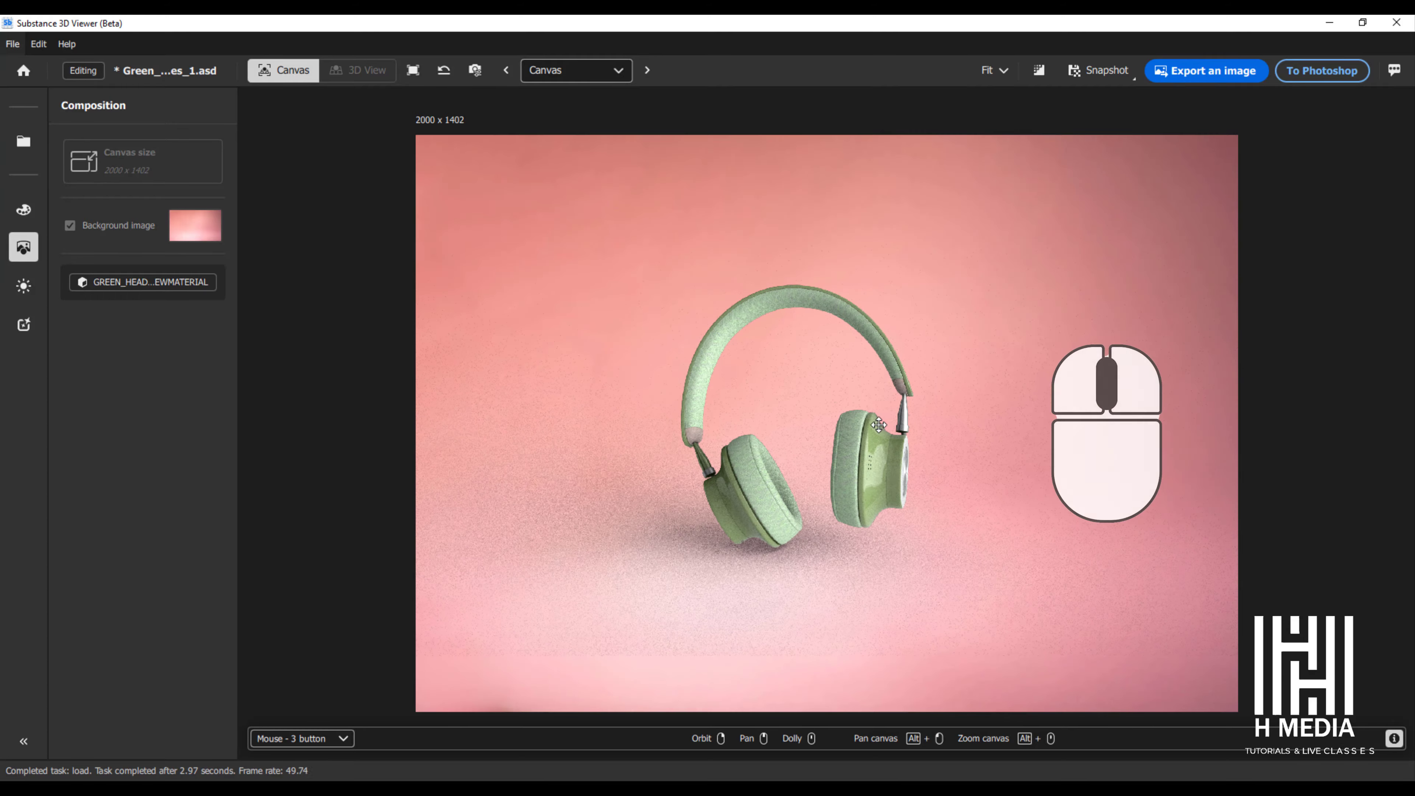
{"action": "middle_click_drag", "start_coordinate": [704, 413], "coordinate": [868, 395]}
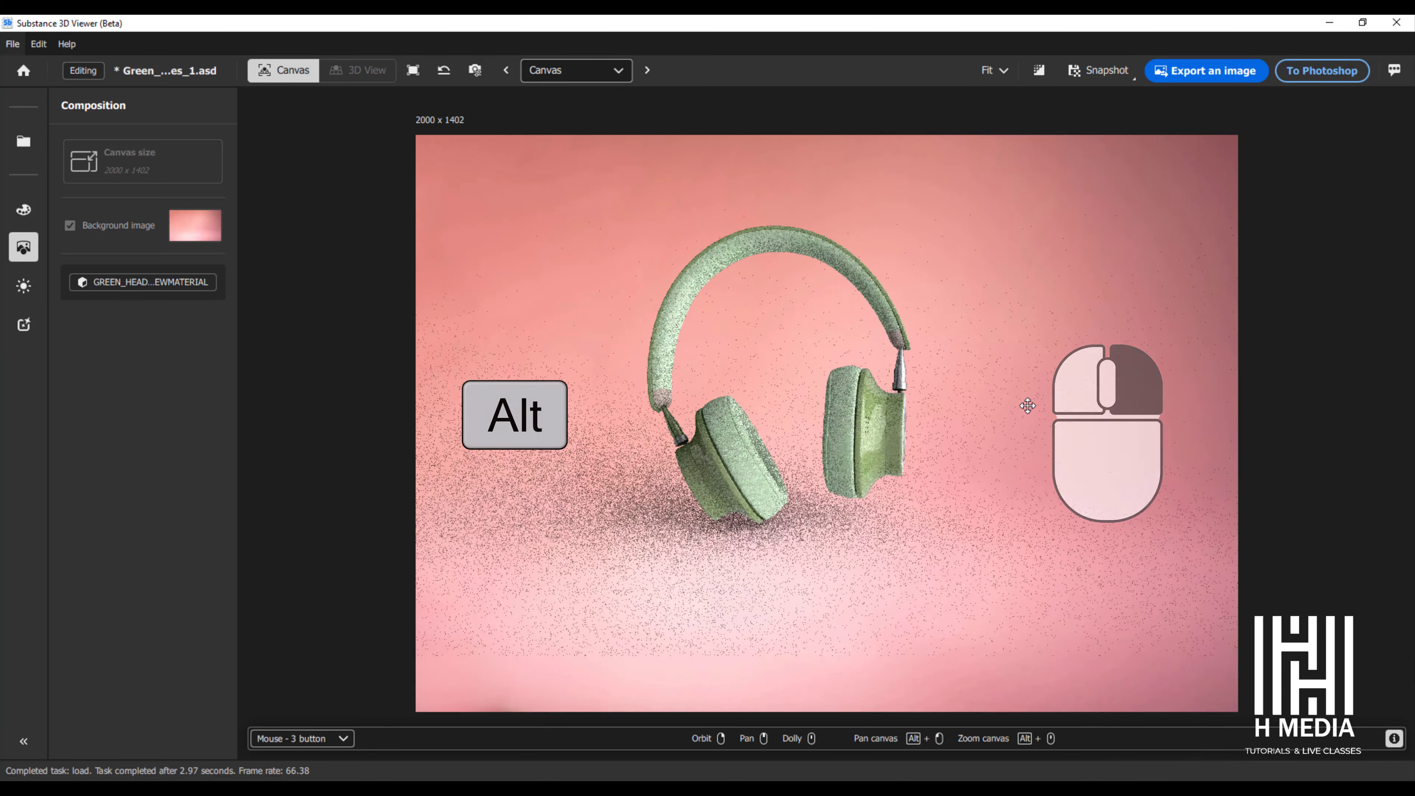
{"action": "right_click_drag", "start_coordinate": [1028, 406], "coordinate": [968, 413], "text": "alt"}
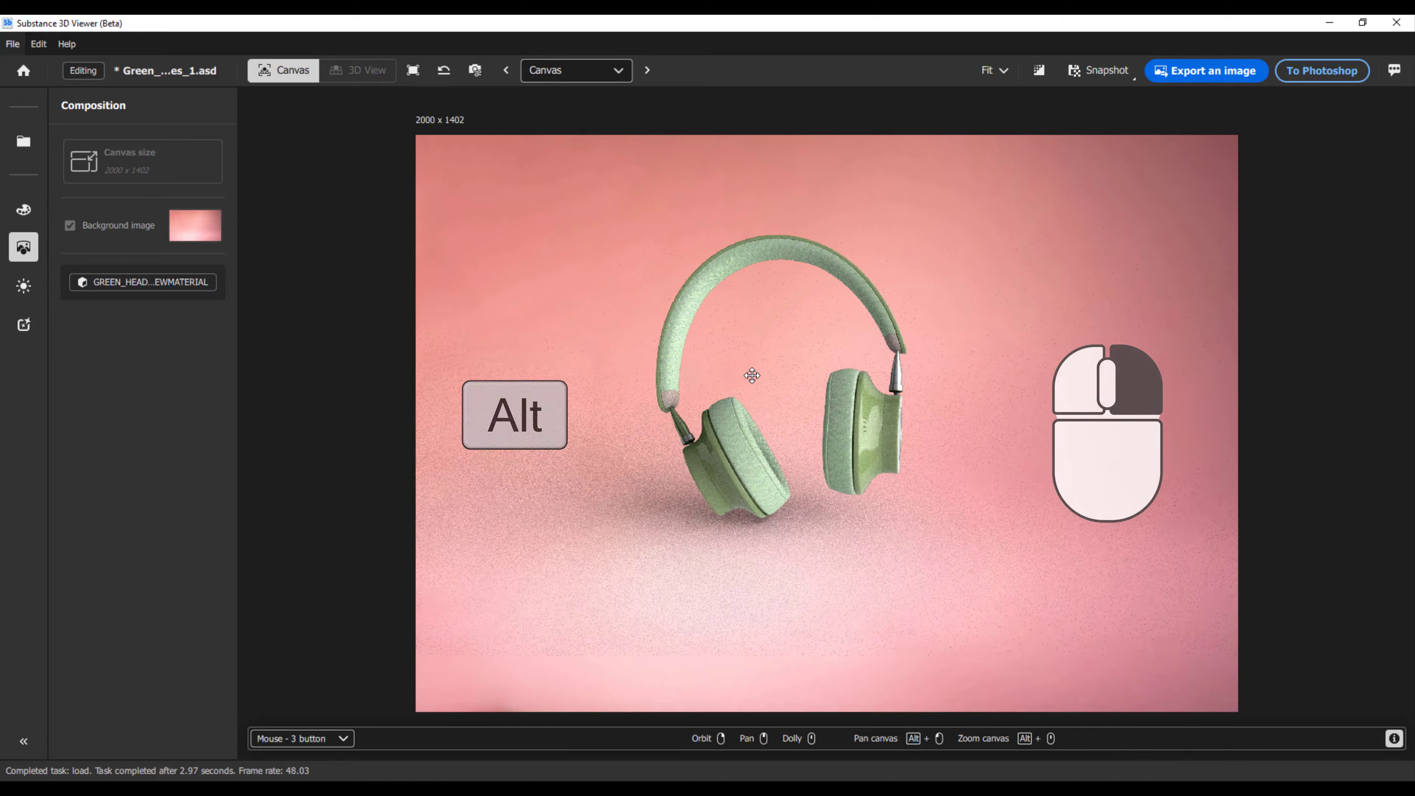
{"action": "right_click_drag", "start_coordinate": [753, 376], "coordinate": [800, 378], "text": "alt"}
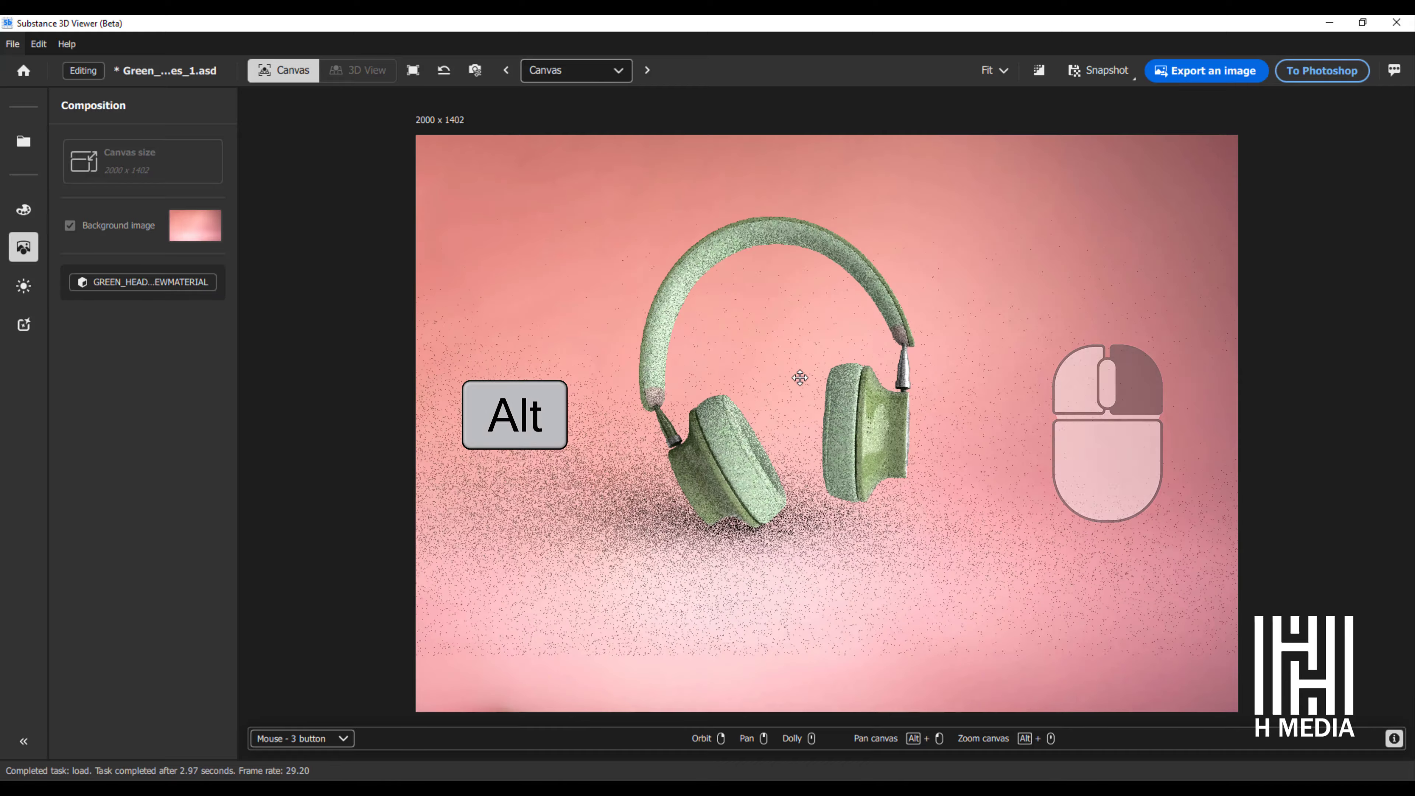
{"action": "middle_click_drag", "start_coordinate": [799, 373], "coordinate": [821, 442]}
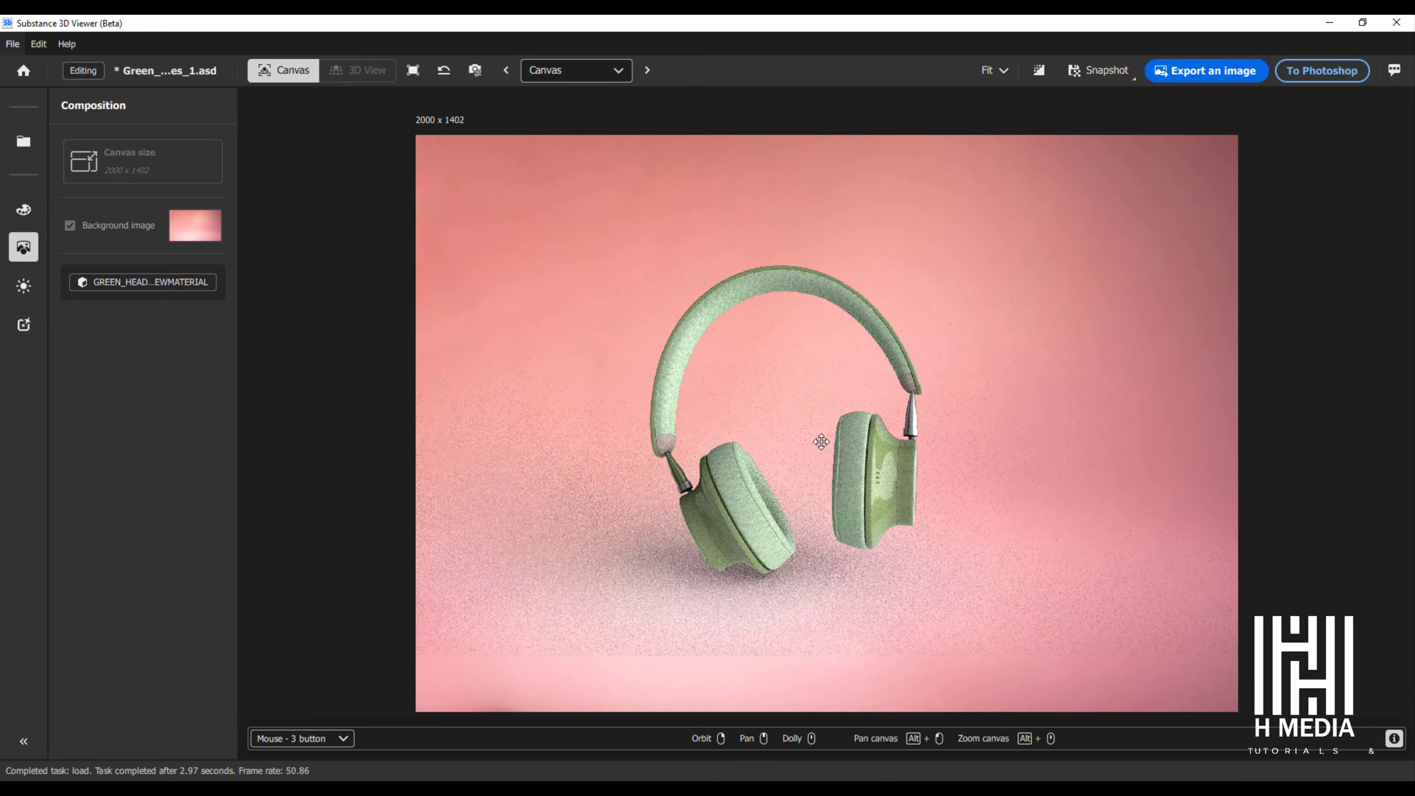
Step: Rotate the headphones into a tilted three-quarter pose with one ear cup in front and the headband arching behind it
{"action": "left_click_drag", "start_coordinate": [822, 442], "coordinate": [1022, 496]}
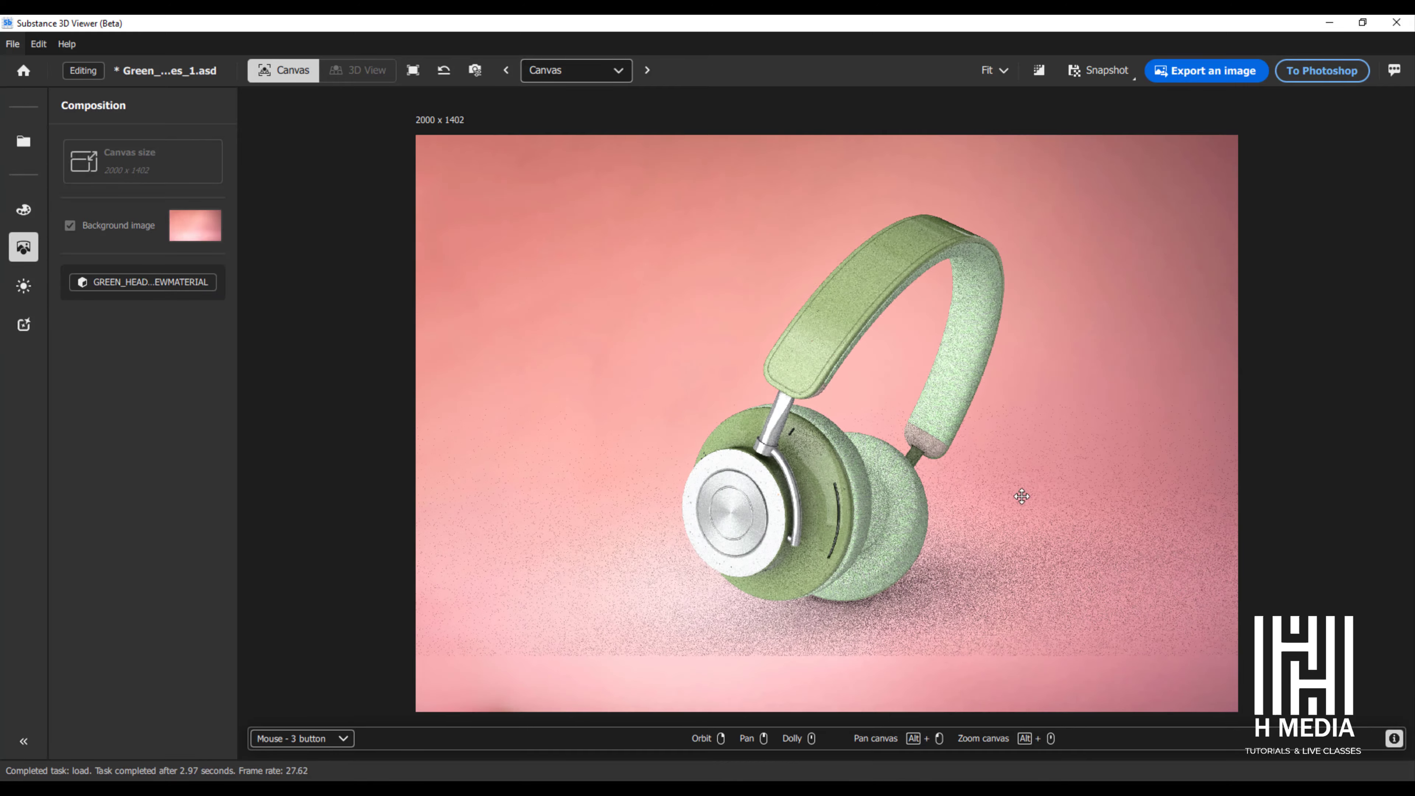
{"action": "left_click_drag", "start_coordinate": [654, 357], "coordinate": [974, 376]}
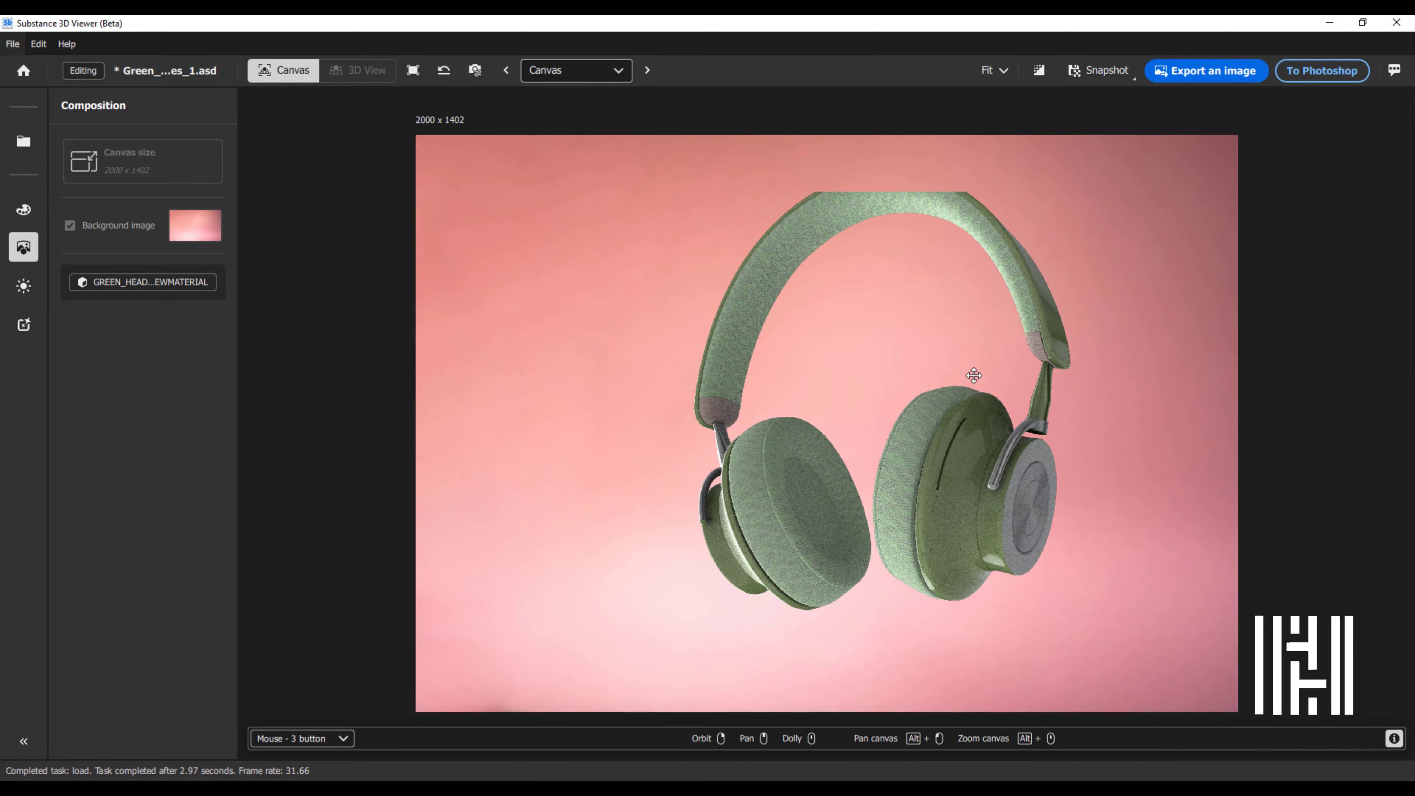
{"action": "right_click_drag", "start_coordinate": [975, 375], "coordinate": [843, 547]}
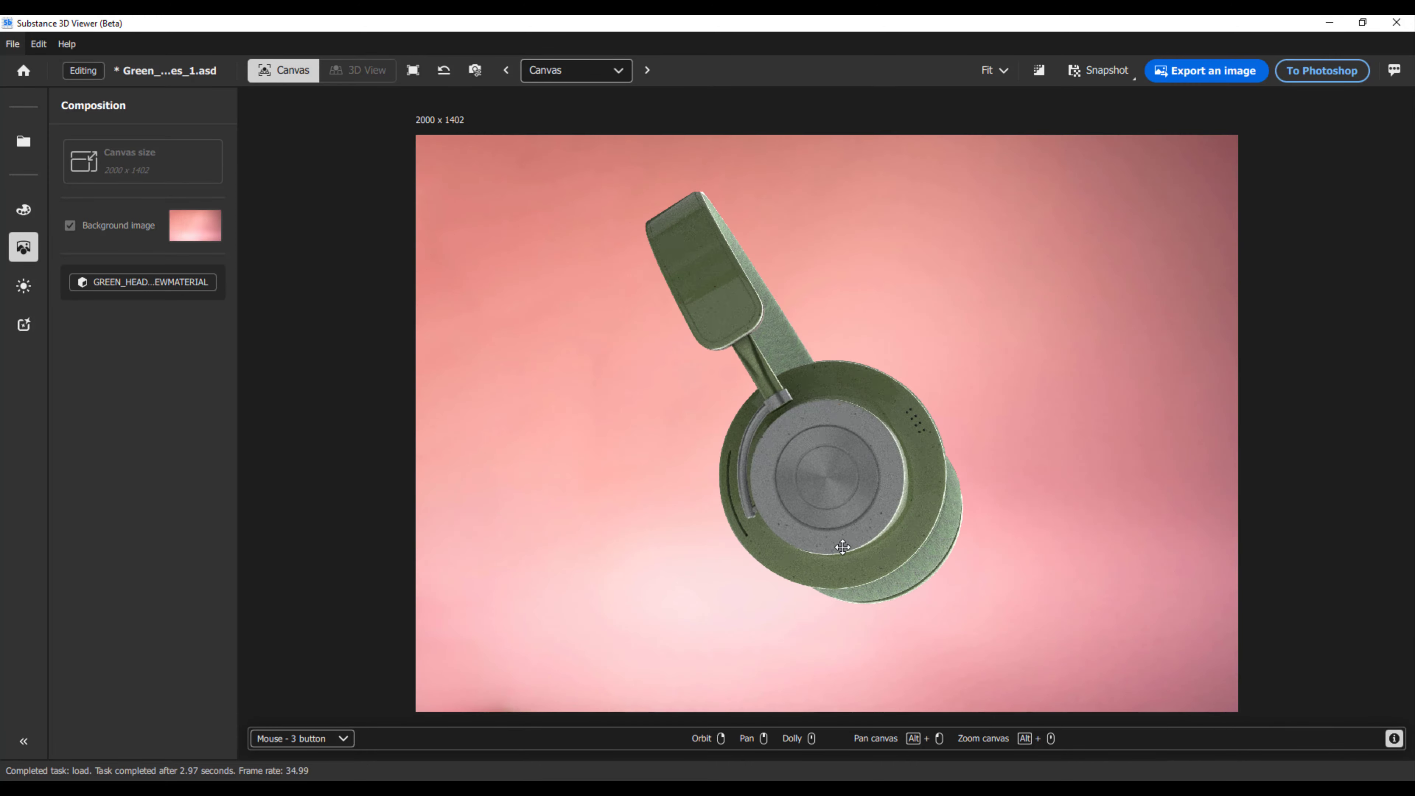
{"action": "left_click_drag", "start_coordinate": [843, 547], "coordinate": [855, 384]}
{"action": "right_click_drag", "start_coordinate": [854, 383], "coordinate": [925, 390]}
Step: Bring up the Environment settings and switch the ground plane off and back on to compare the shadow
{"action": "left_click", "coordinate": [24, 286]}
{"action": "mouse_move", "coordinate": [27, 290]}
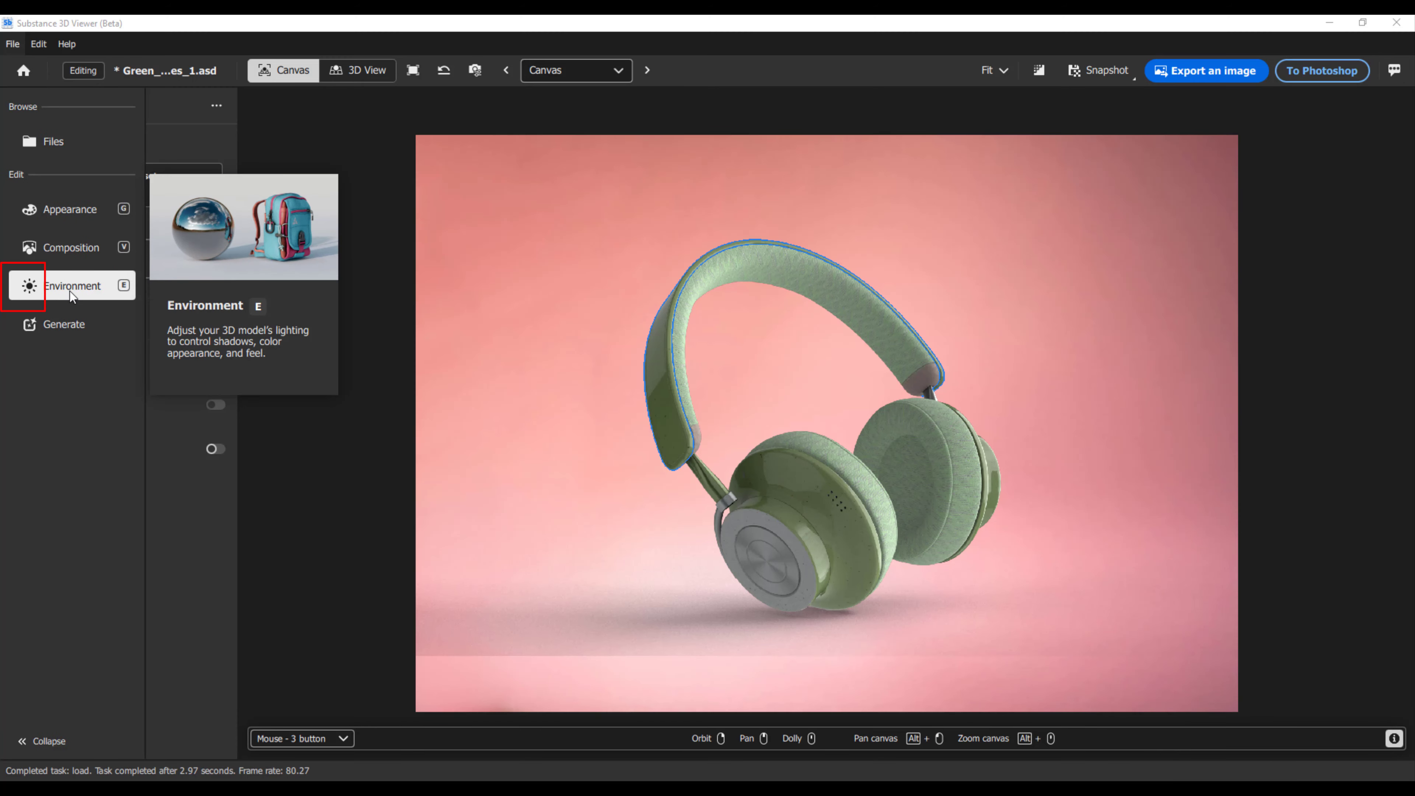
{"action": "left_click", "coordinate": [70, 291]}
{"action": "left_click", "coordinate": [25, 289]}
{"action": "left_click", "coordinate": [216, 389]}
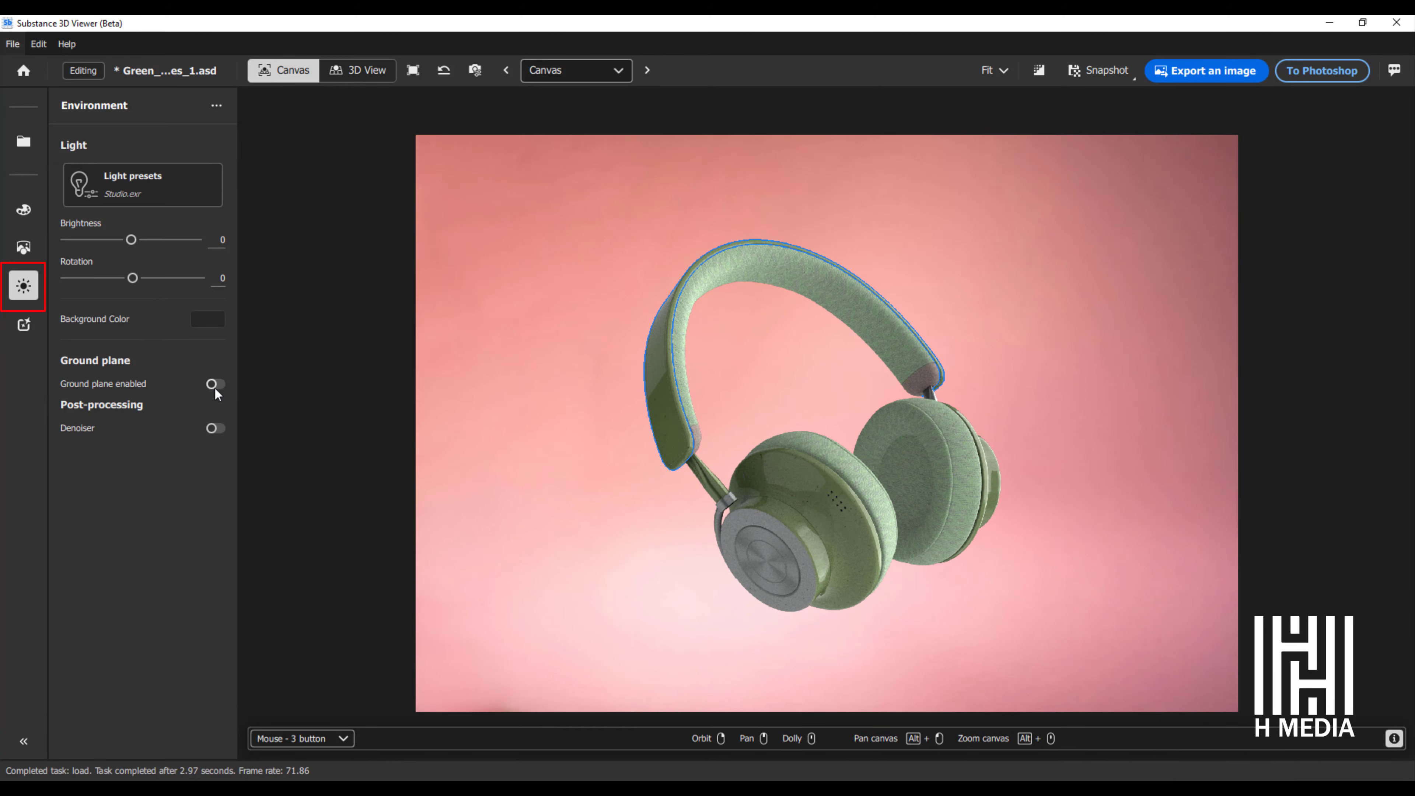
{"action": "left_click", "coordinate": [216, 384]}
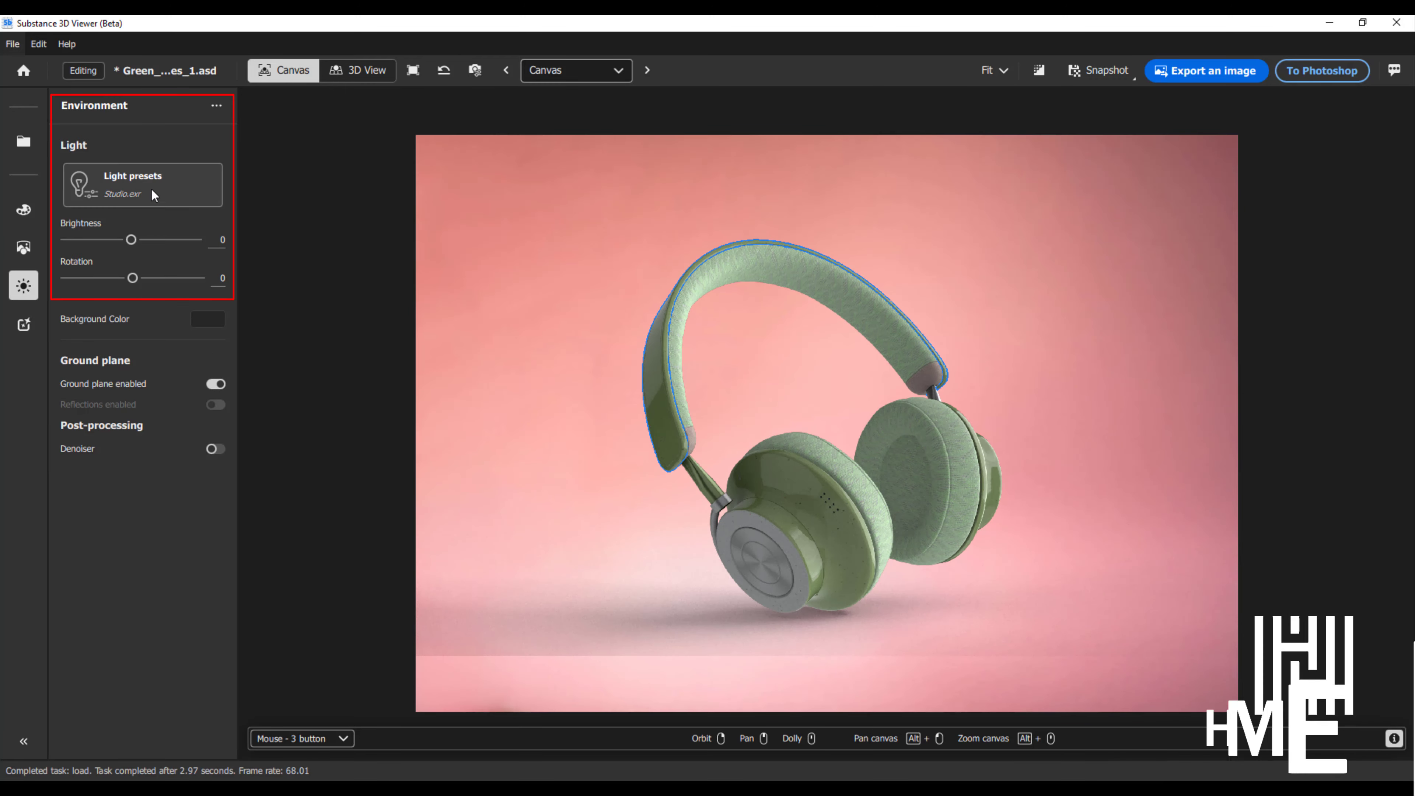
Step: Light the scene with the Atelier preset, setting its rotation to +131 and brightness to +0.83
{"action": "left_click", "coordinate": [164, 187]}
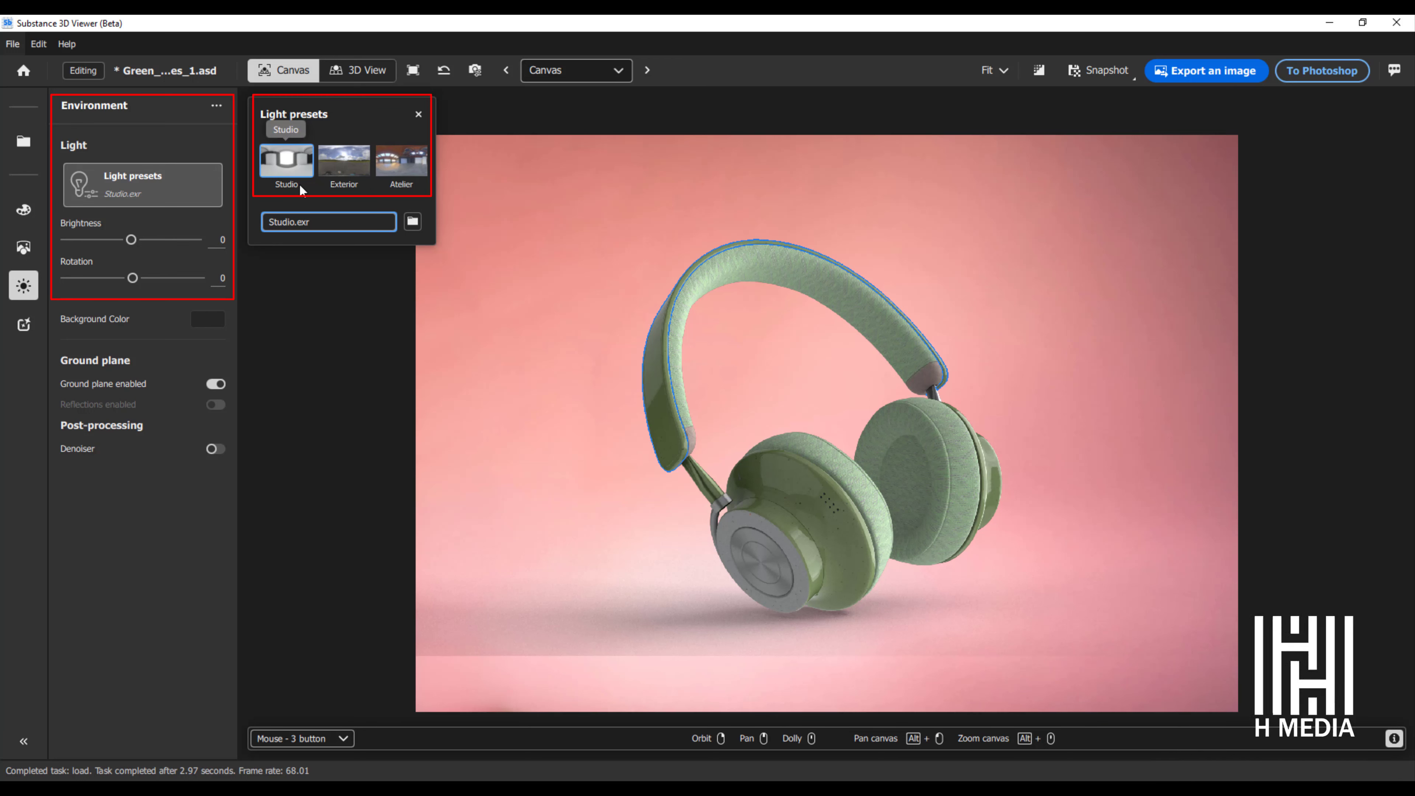
{"action": "left_click", "coordinate": [396, 162]}
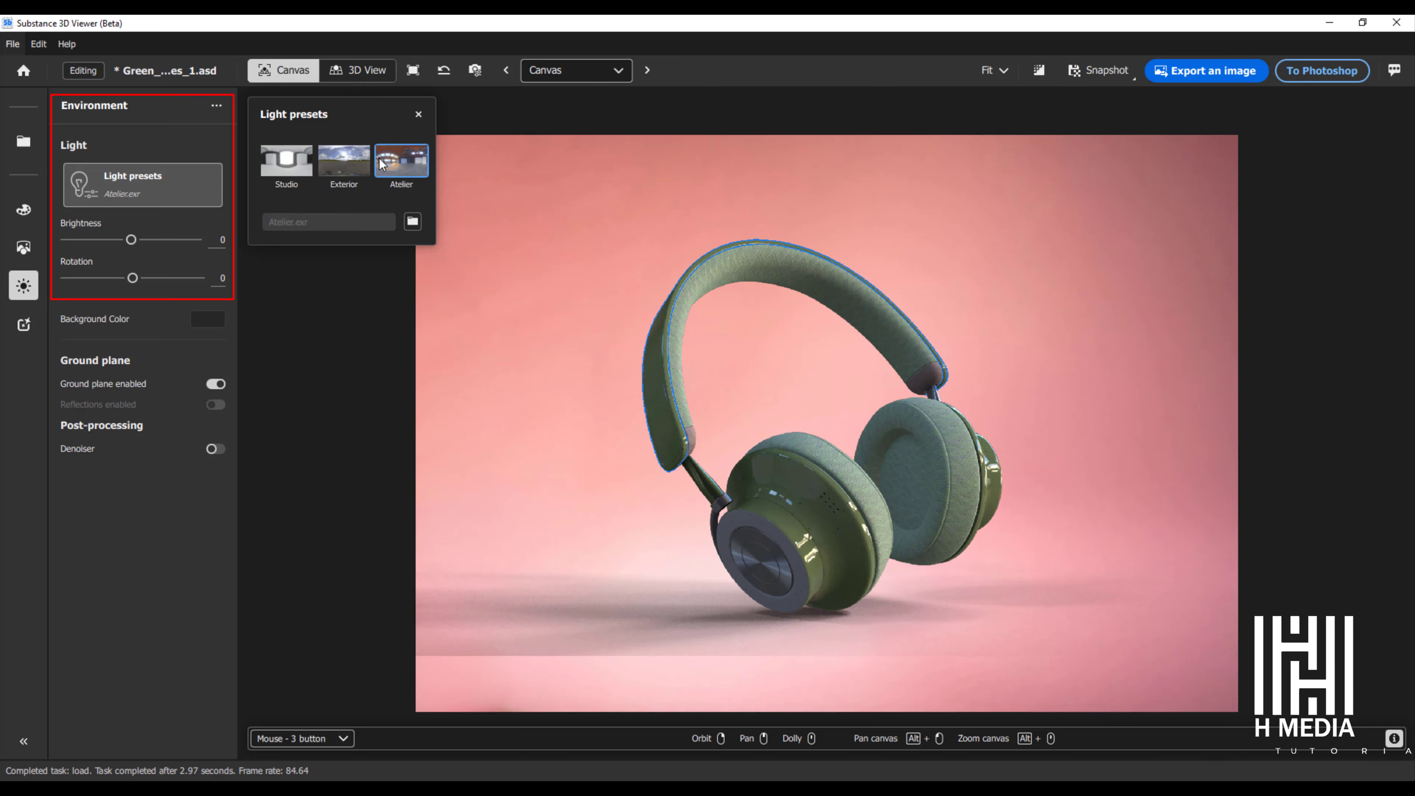
{"action": "left_click", "coordinate": [346, 161]}
{"action": "left_click", "coordinate": [397, 163]}
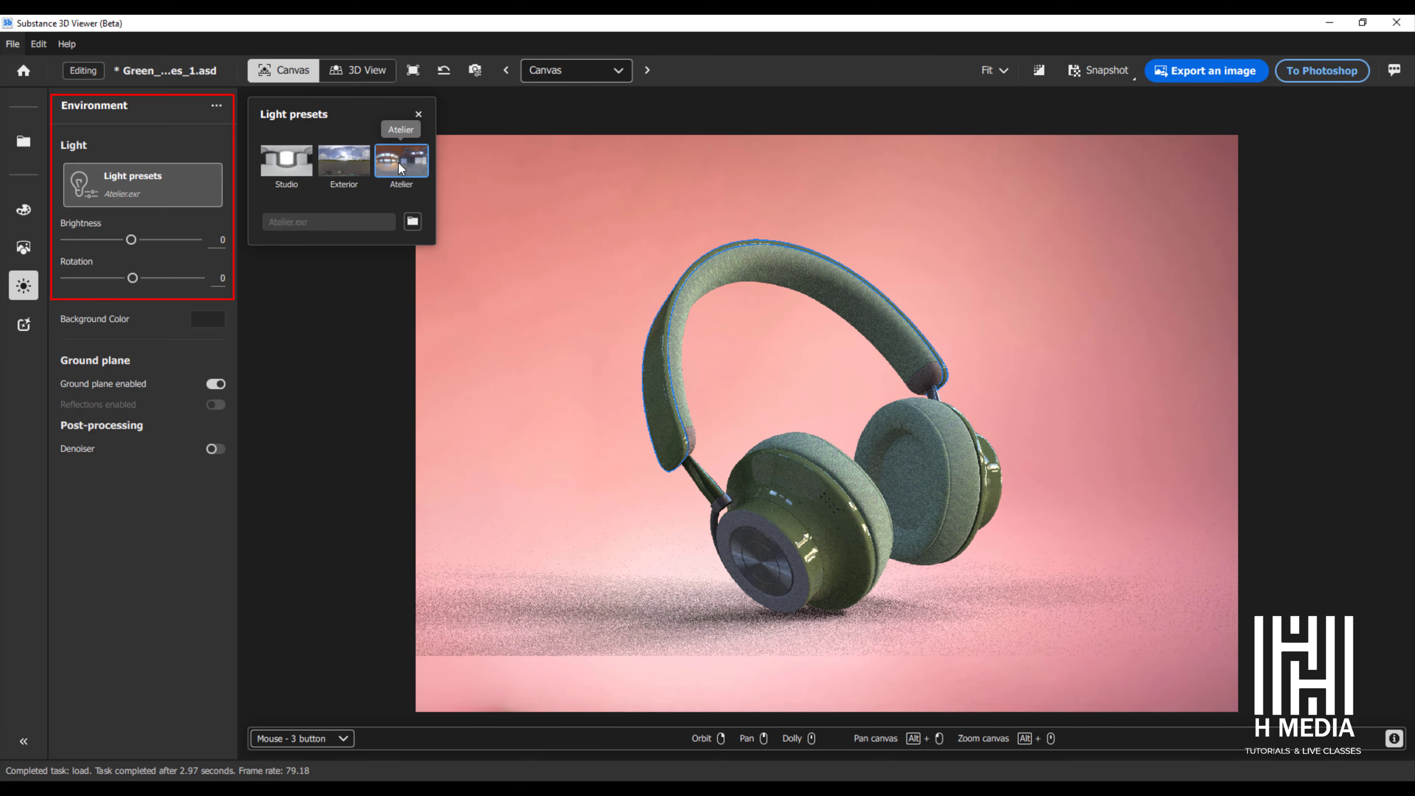
{"action": "mouse_move", "coordinate": [132, 277]}
{"action": "left_mouse_down"}
{"action": "mouse_move", "coordinate": [156, 280]}
{"action": "mouse_move", "coordinate": [140, 242]}
{"action": "left_mouse_up"}
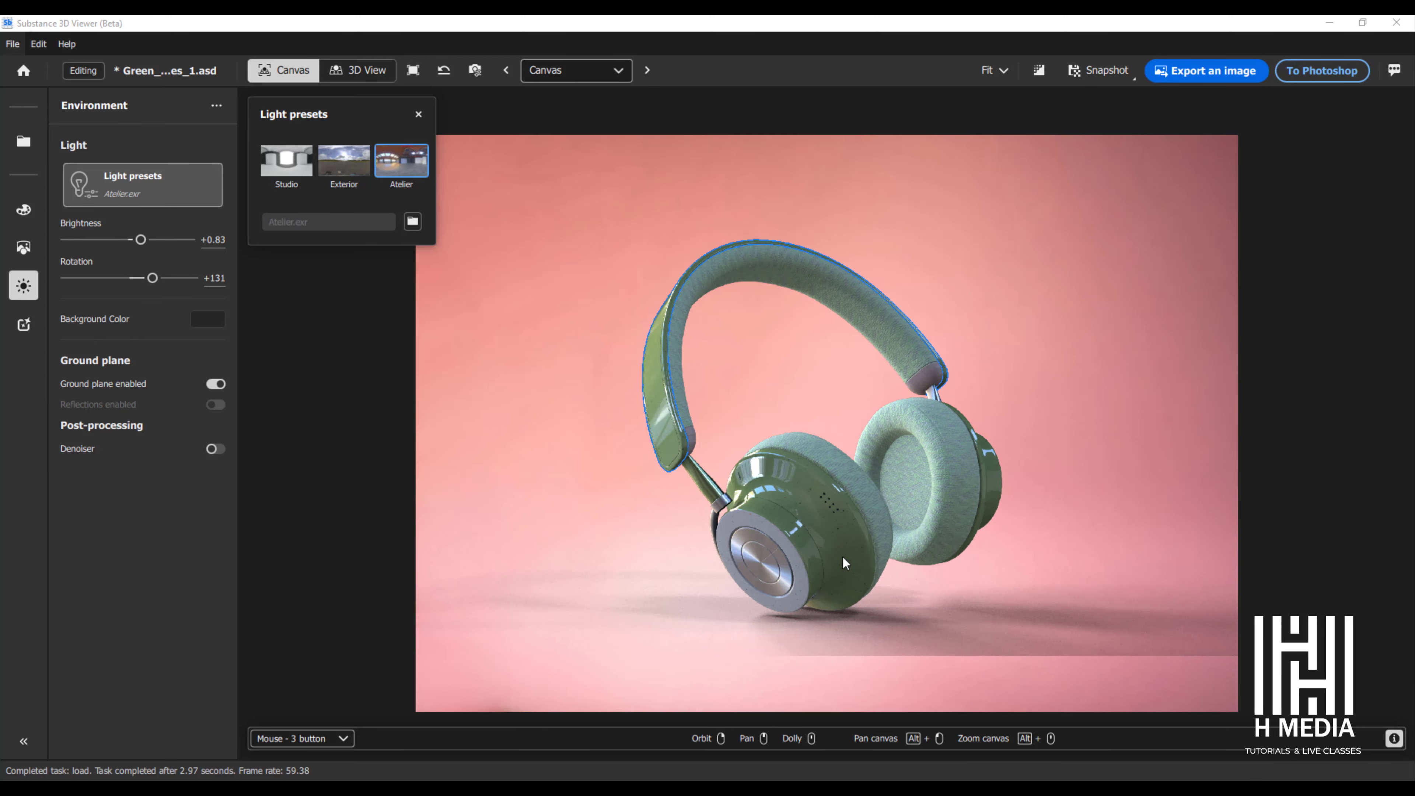
Step: Turn the headphones to examine the lighting from other angles, returning to a similar three-quarter pose
{"action": "left_click_drag", "start_coordinate": [841, 555], "coordinate": [622, 558]}
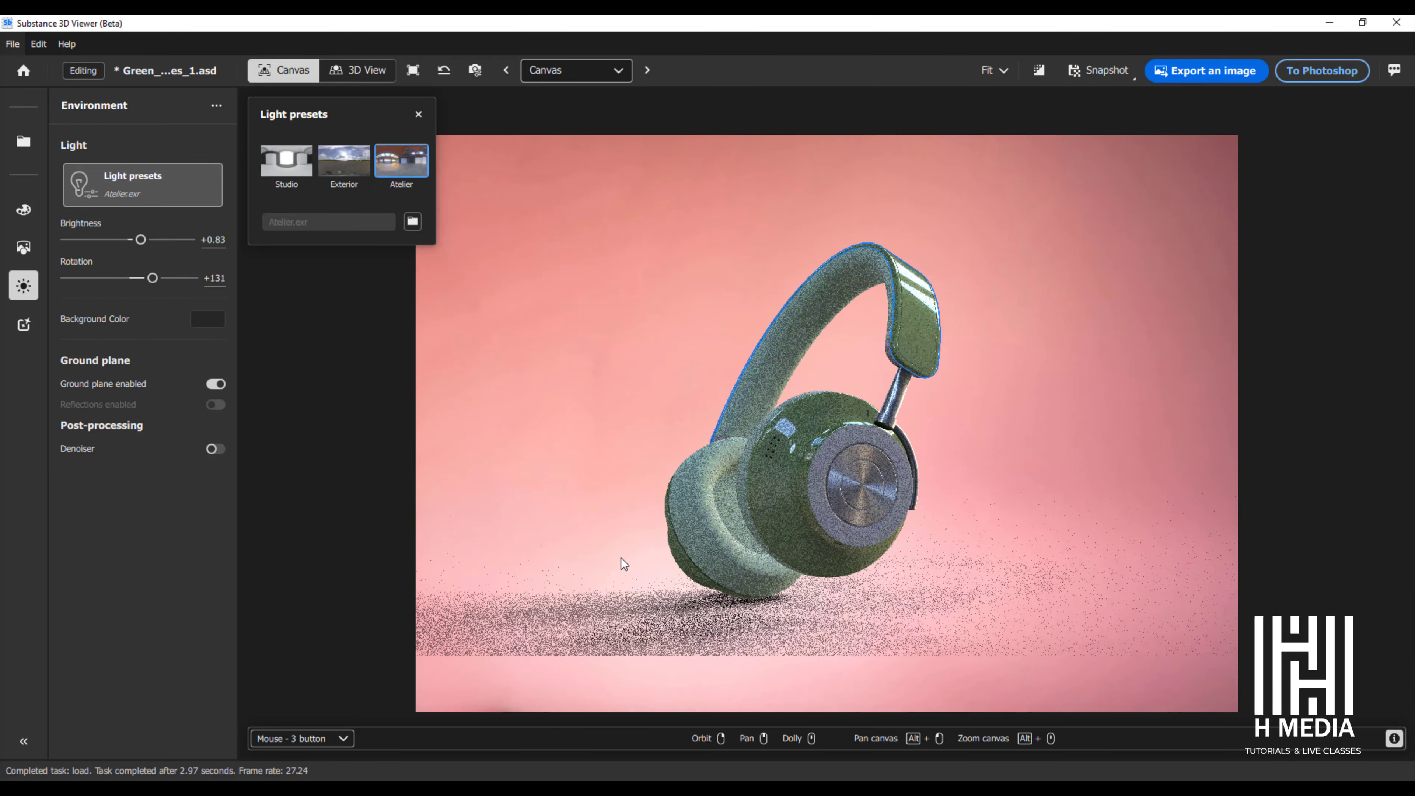
{"action": "left_click_drag", "start_coordinate": [701, 537], "coordinate": [802, 495]}
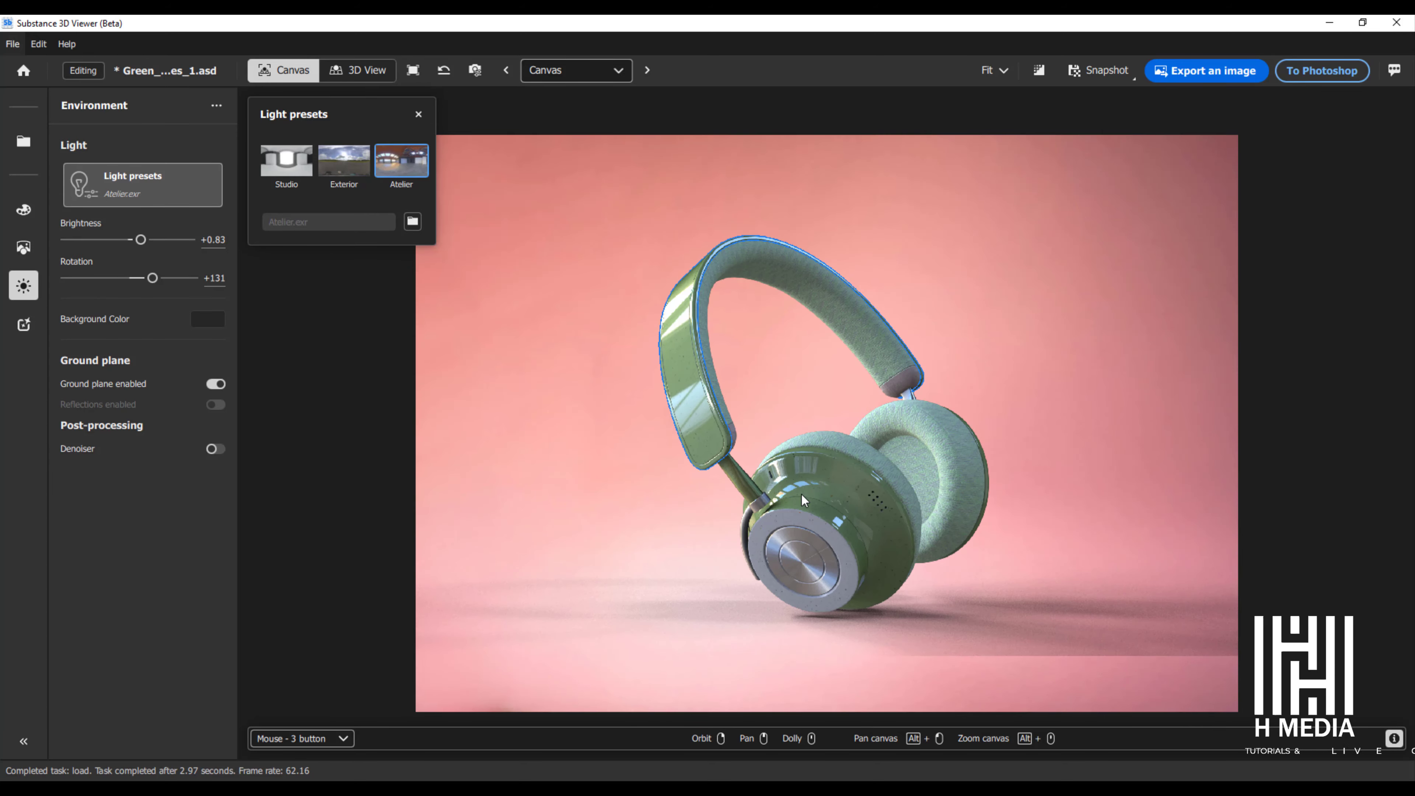
{"action": "left_click_drag", "start_coordinate": [802, 495], "coordinate": [748, 499]}
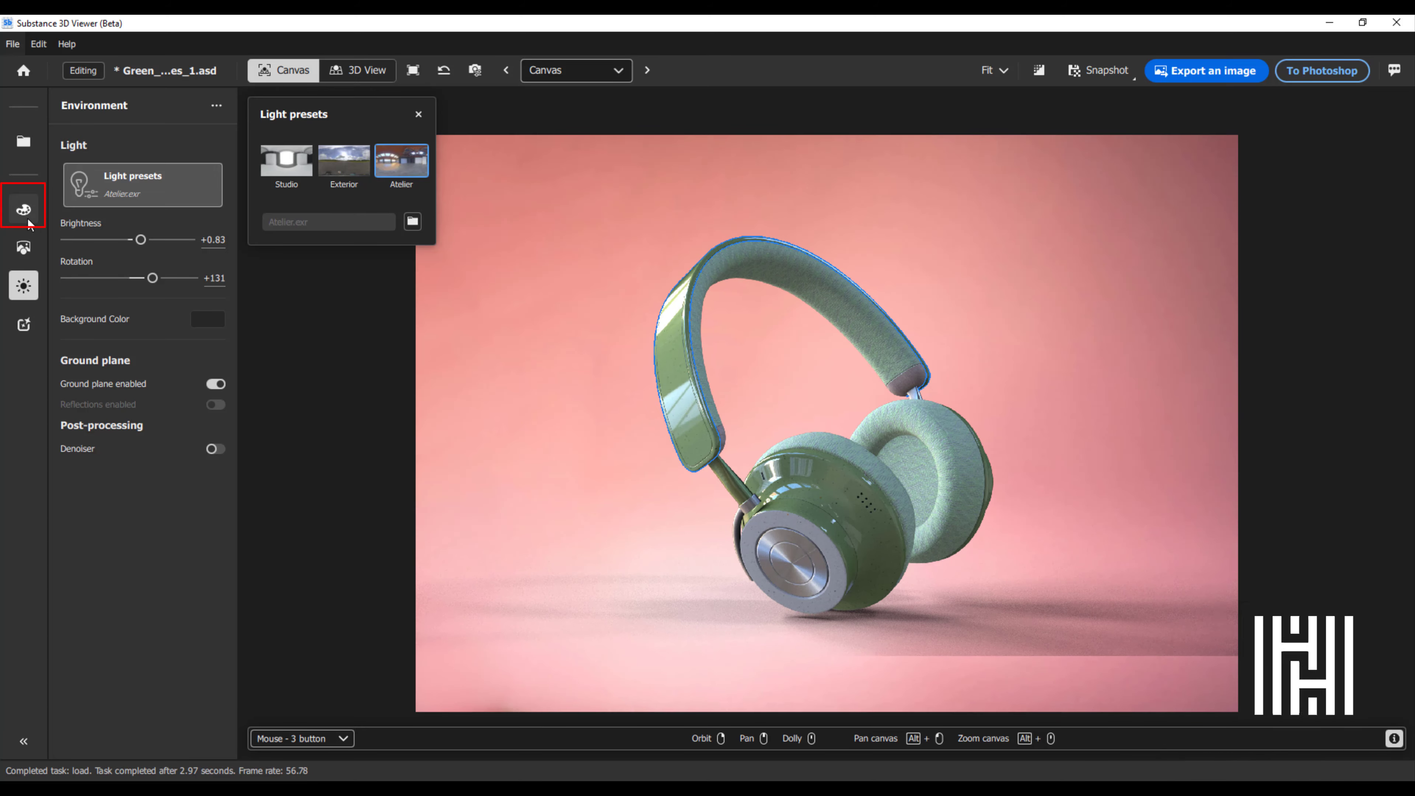
Step: Change the base color of the headband top holder's HEADPHONES_1001 material from its image texture to solid turquoise
{"action": "left_click", "coordinate": [47, 217]}
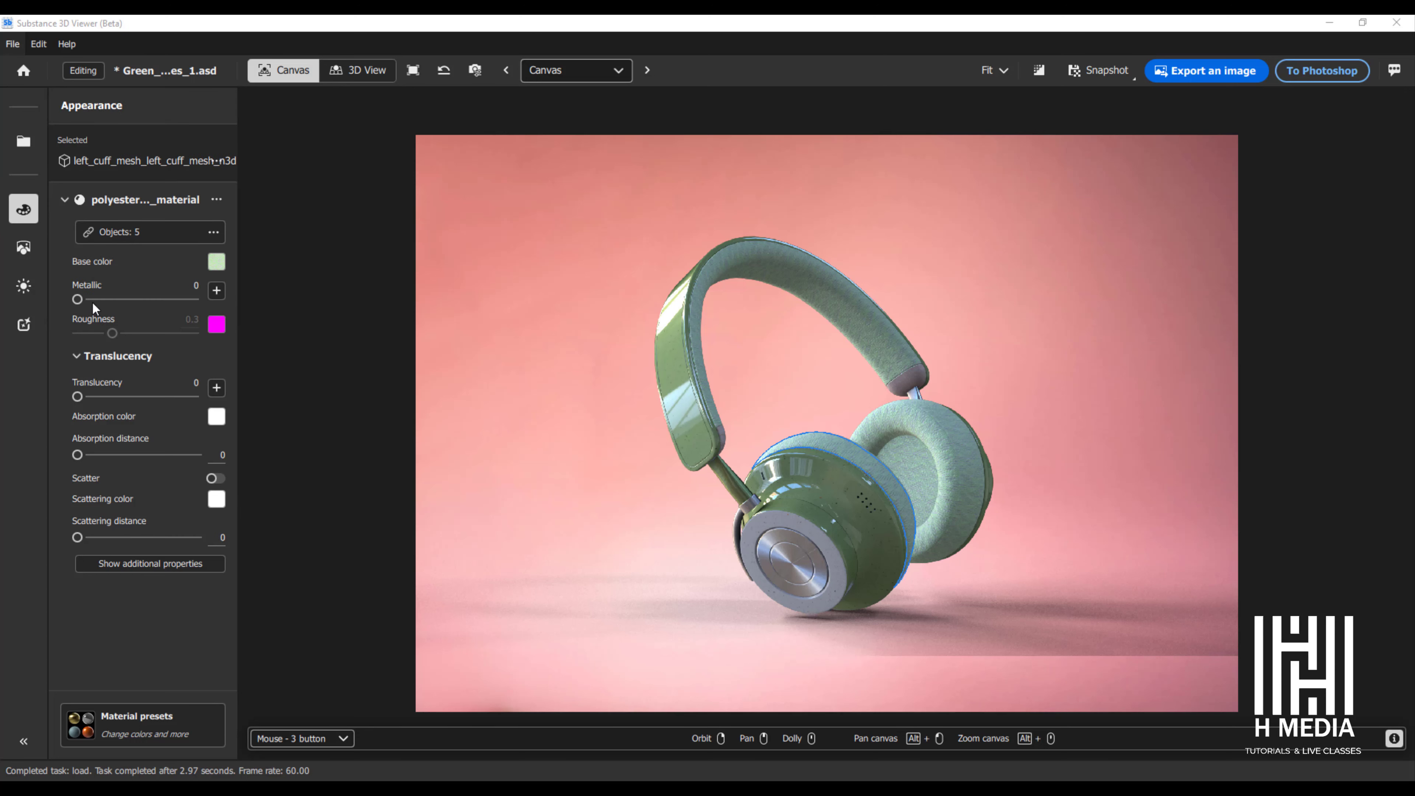
{"action": "mouse_move", "coordinate": [79, 299]}
{"action": "left_mouse_down"}
{"action": "mouse_move", "coordinate": [119, 299]}
{"action": "mouse_move", "coordinate": [64, 295]}
{"action": "mouse_move", "coordinate": [94, 300]}
{"action": "left_mouse_up"}
{"action": "left_click", "coordinate": [678, 312]}
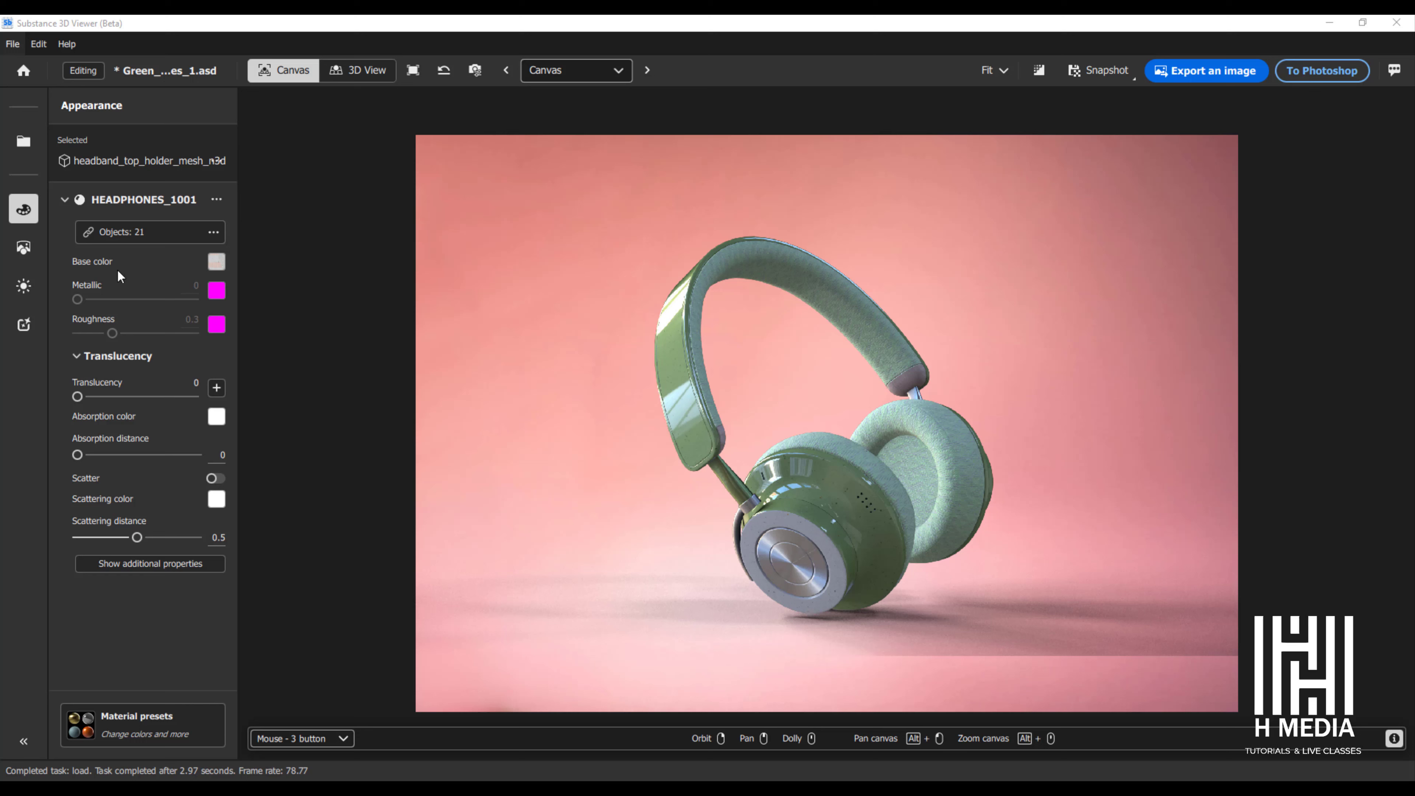
{"action": "left_click", "coordinate": [216, 262]}
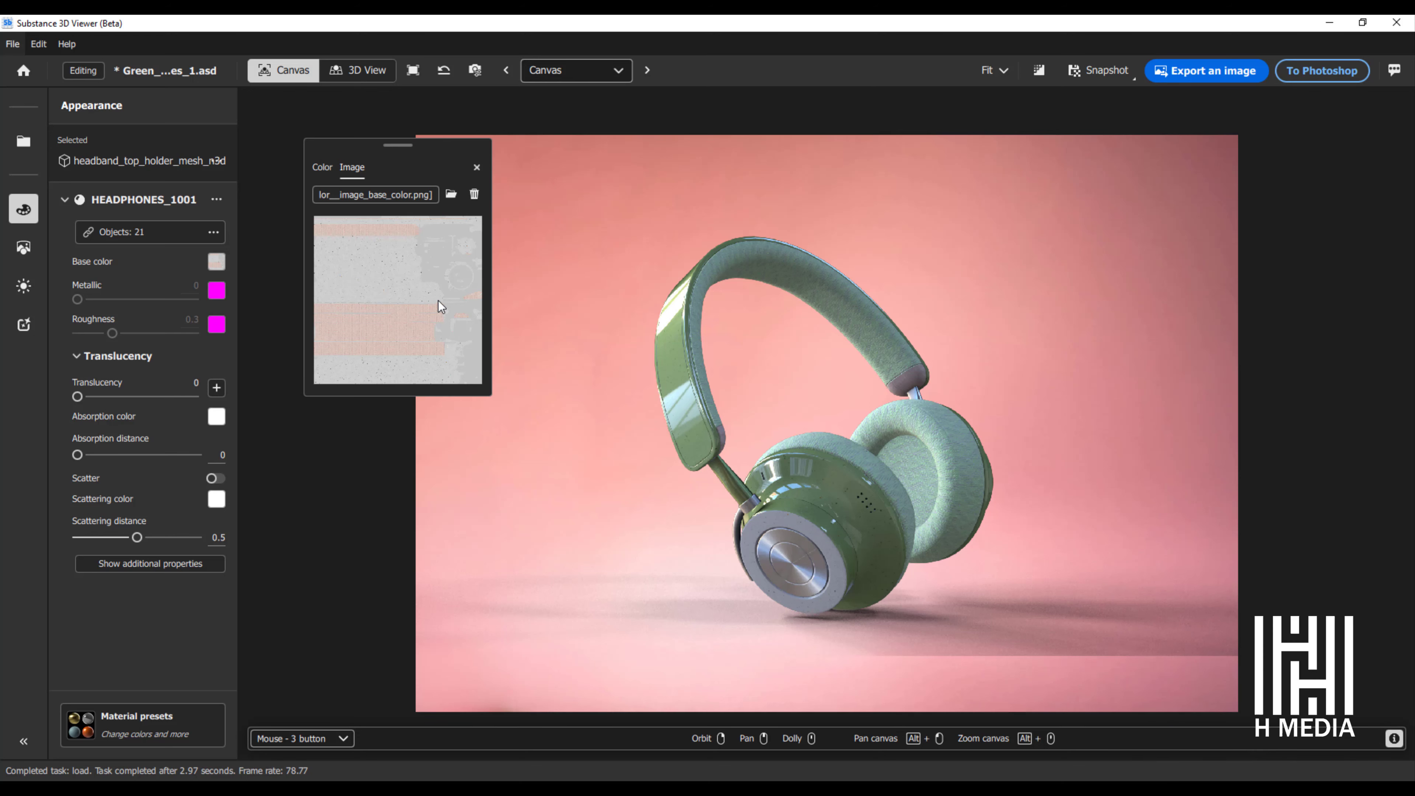
{"action": "left_click", "coordinate": [323, 167]}
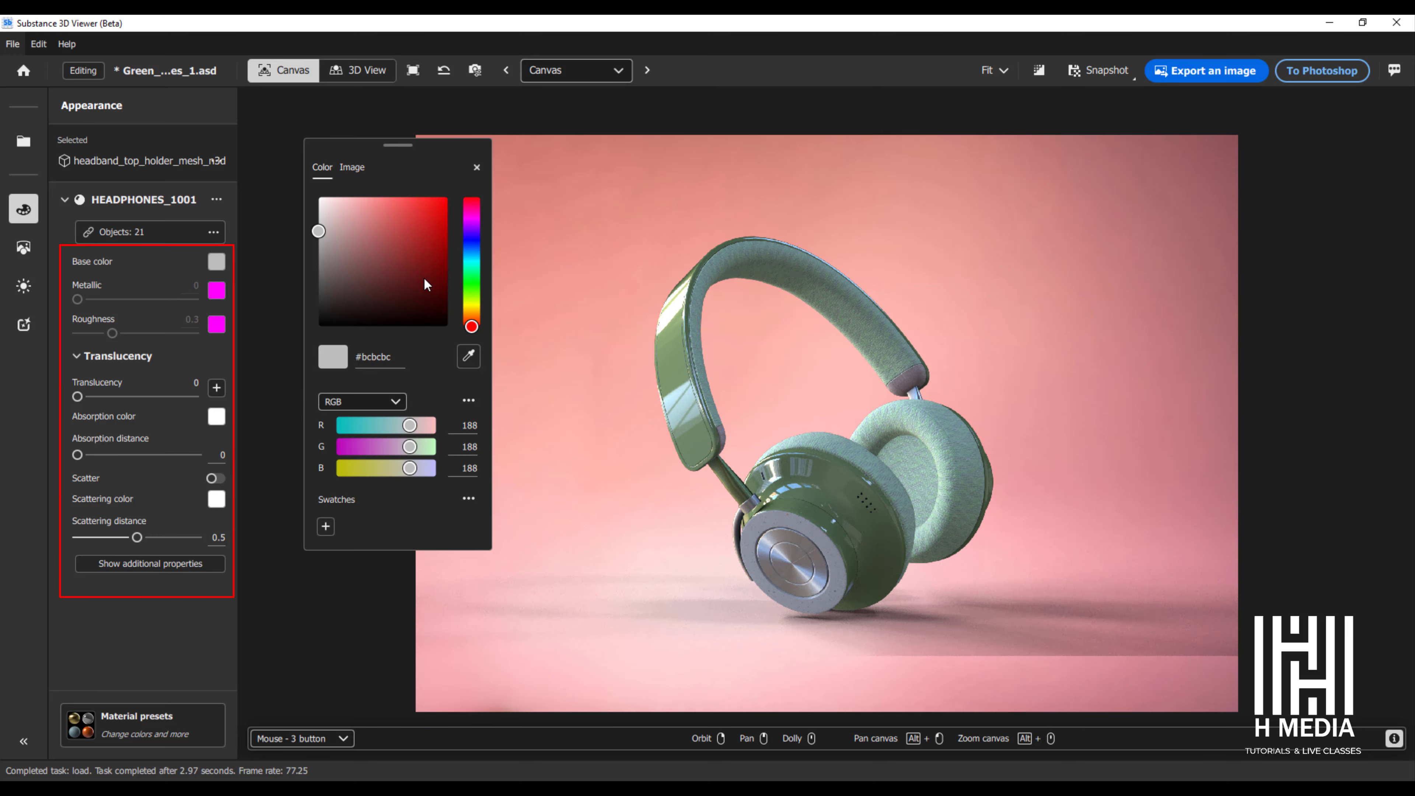
{"action": "left_click_drag", "start_coordinate": [379, 269], "coordinate": [397, 207]}
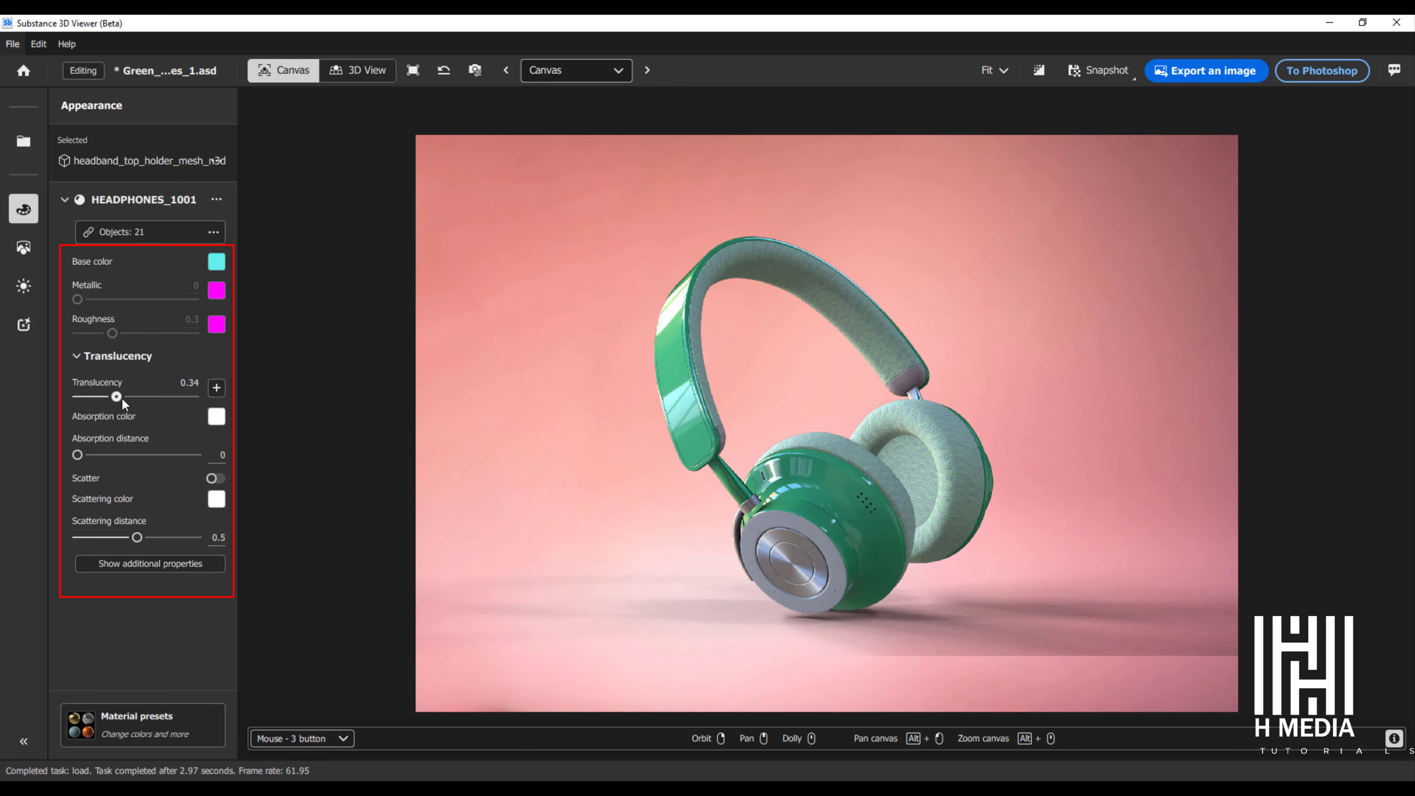
Step: Try out translucency, reset it to 0, and enable scatter with a red scattering color and a distance of 0.56
{"action": "left_click_drag", "start_coordinate": [122, 397], "coordinate": [140, 399]}
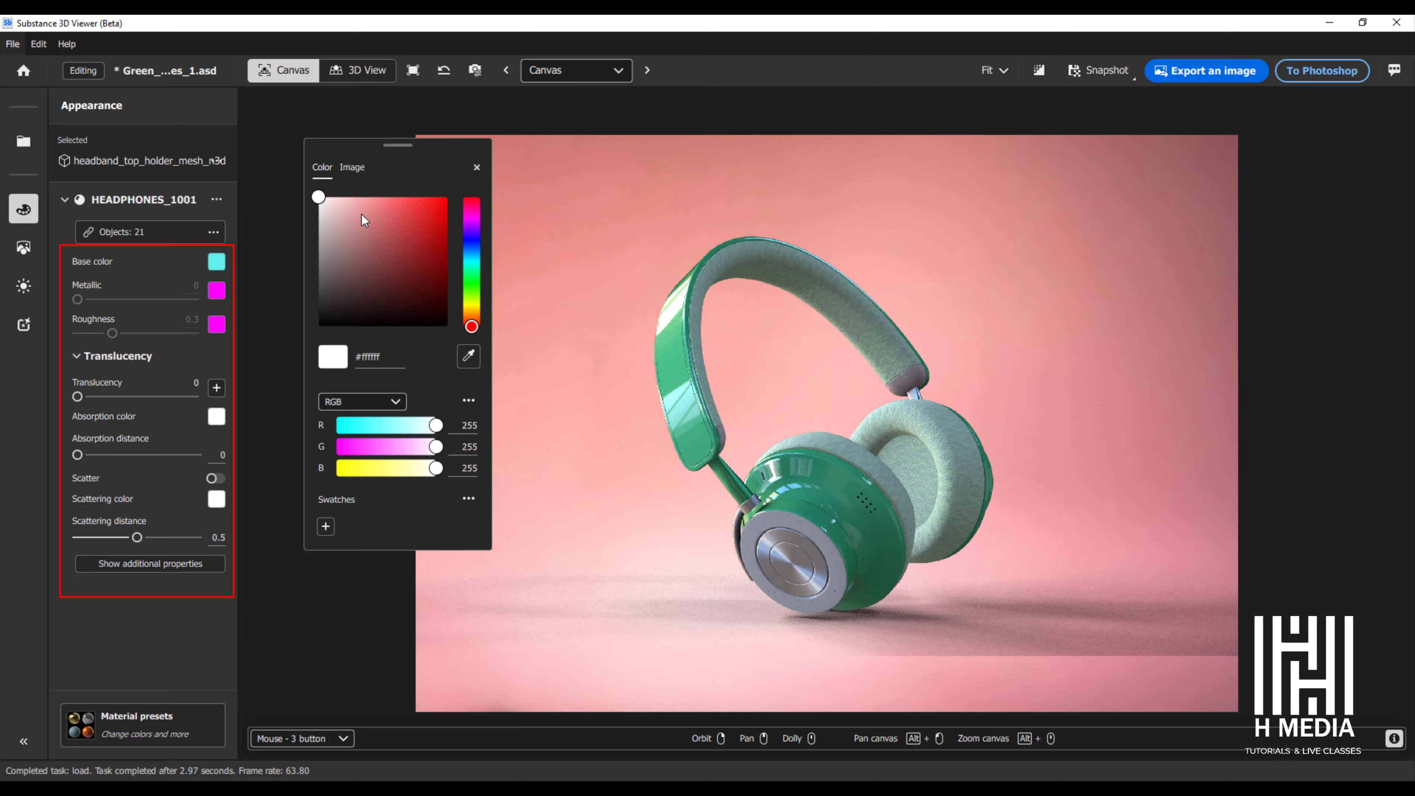
{"action": "left_click", "coordinate": [368, 213]}
{"action": "left_click_drag", "start_coordinate": [396, 426], "coordinate": [383, 427]}
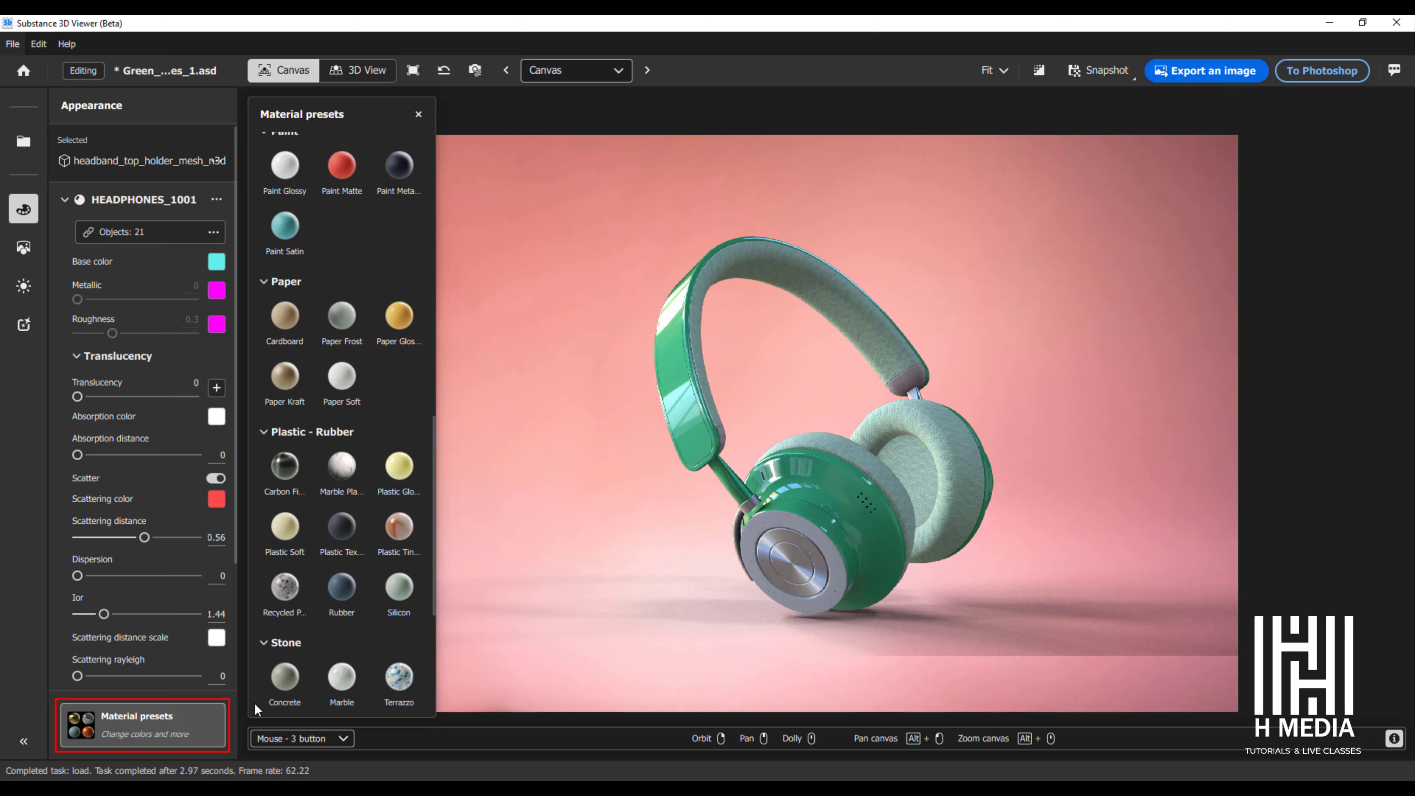
Step: Apply the Carbon Fiber material preset to the outer top of the headband
{"action": "scroll", "coordinate": [433, 438], "scroll_direction": "up", "scroll_amount": 5}
{"action": "left_click_drag", "start_coordinate": [438, 378], "coordinate": [431, 554]}
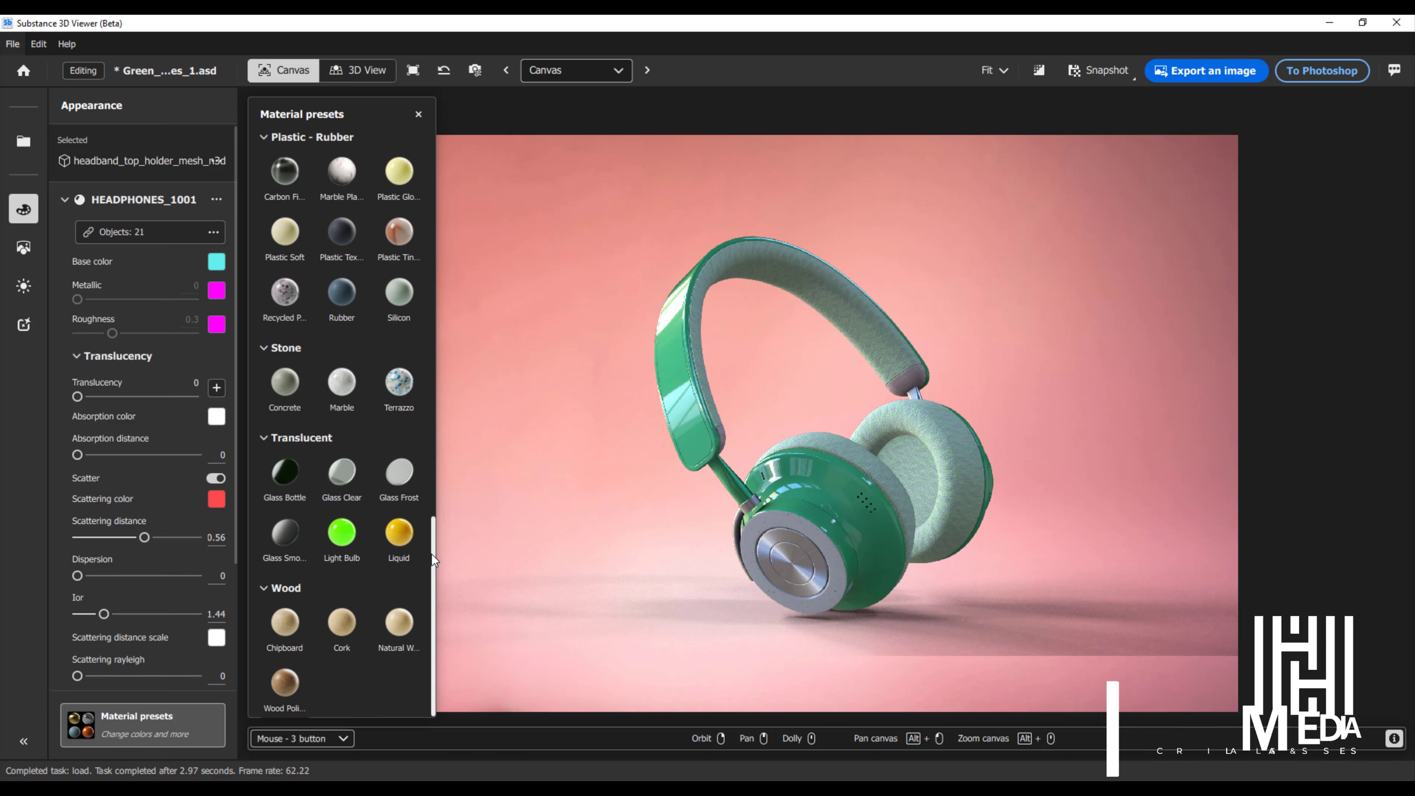
{"action": "left_click_drag", "start_coordinate": [285, 170], "coordinate": [689, 416]}
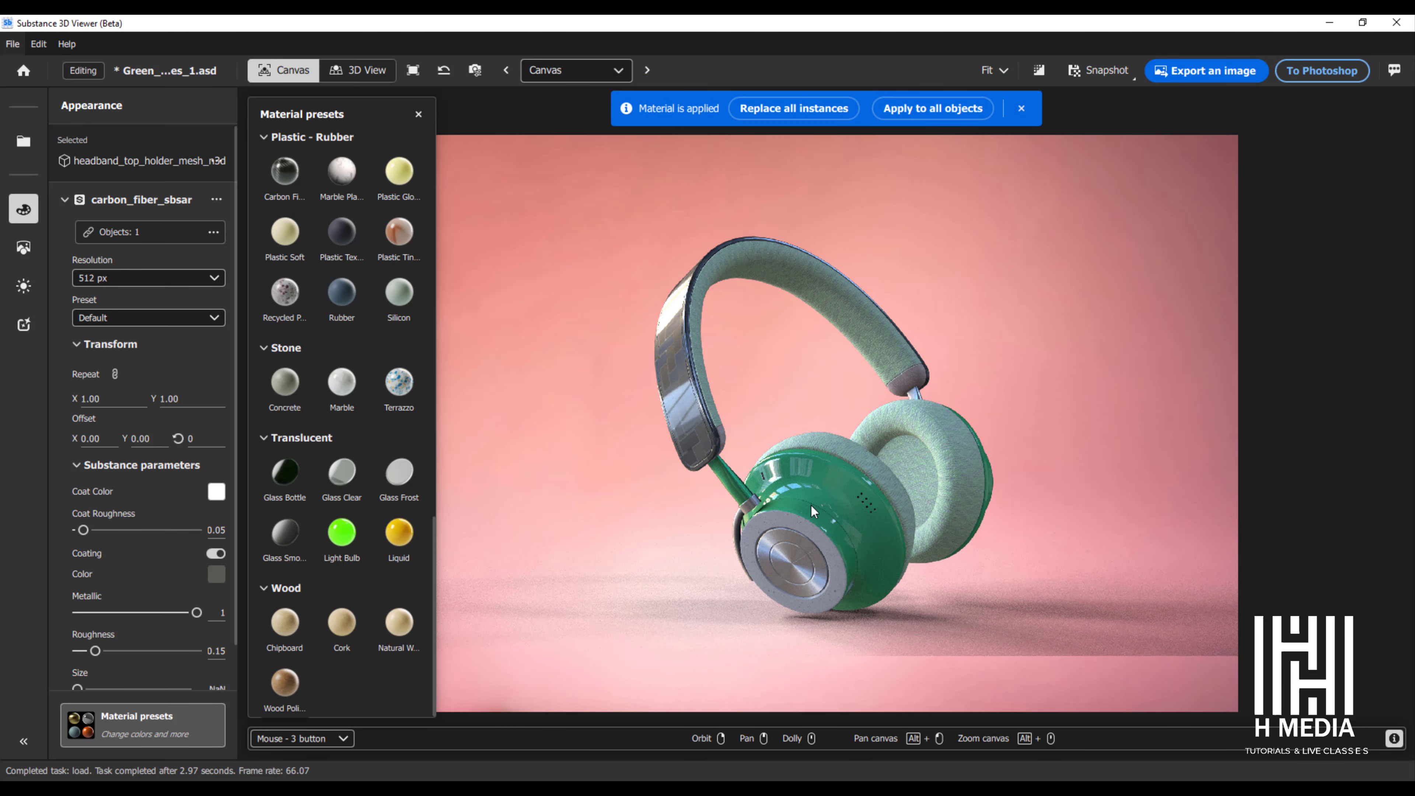
Step: Set the carbon fiber texture's repeat to 10 in X and Y and examine the weave on the headband up close
{"action": "left_click_drag", "start_coordinate": [783, 490], "coordinate": [756, 374]}
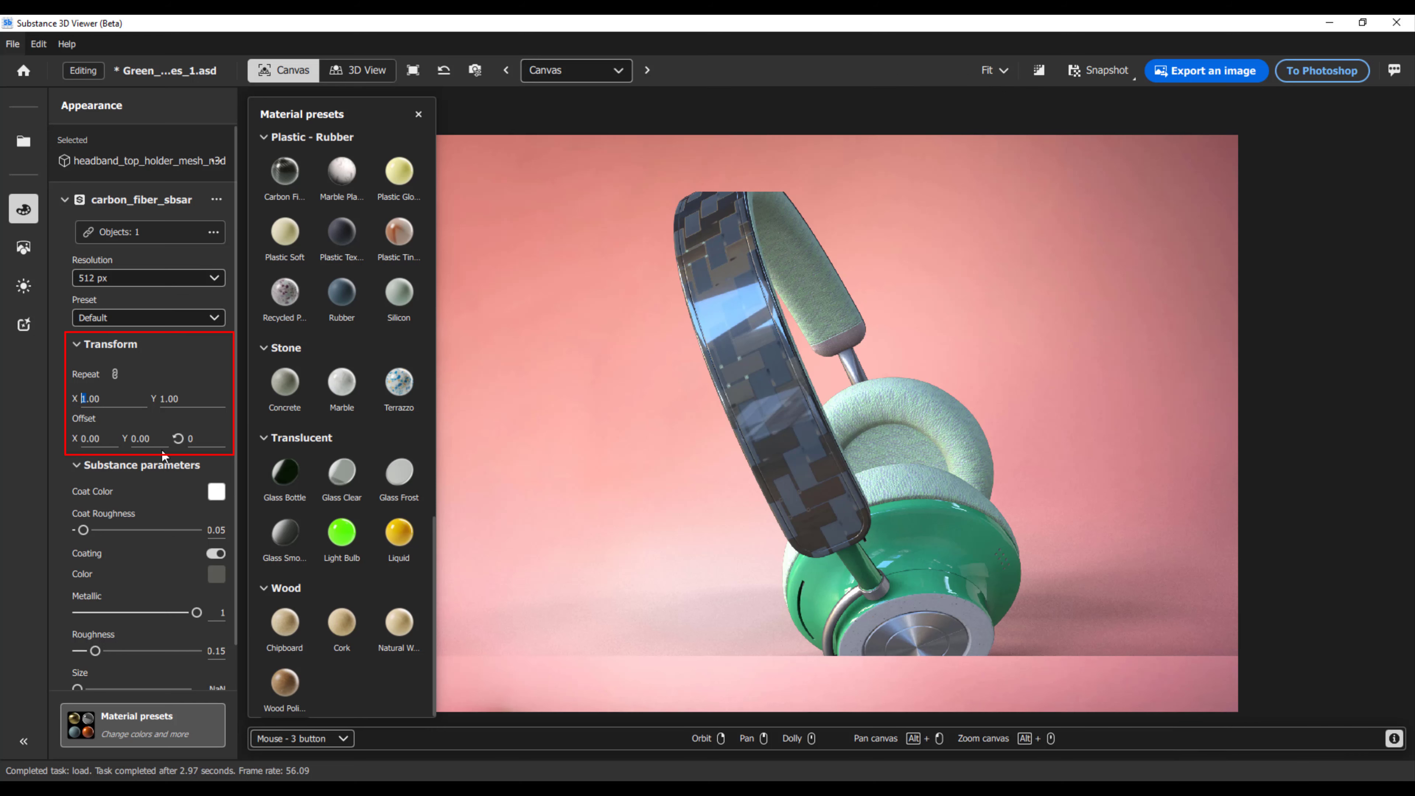
{"action": "key", "text": "BackSpace"}
{"action": "type", "text": "10"}
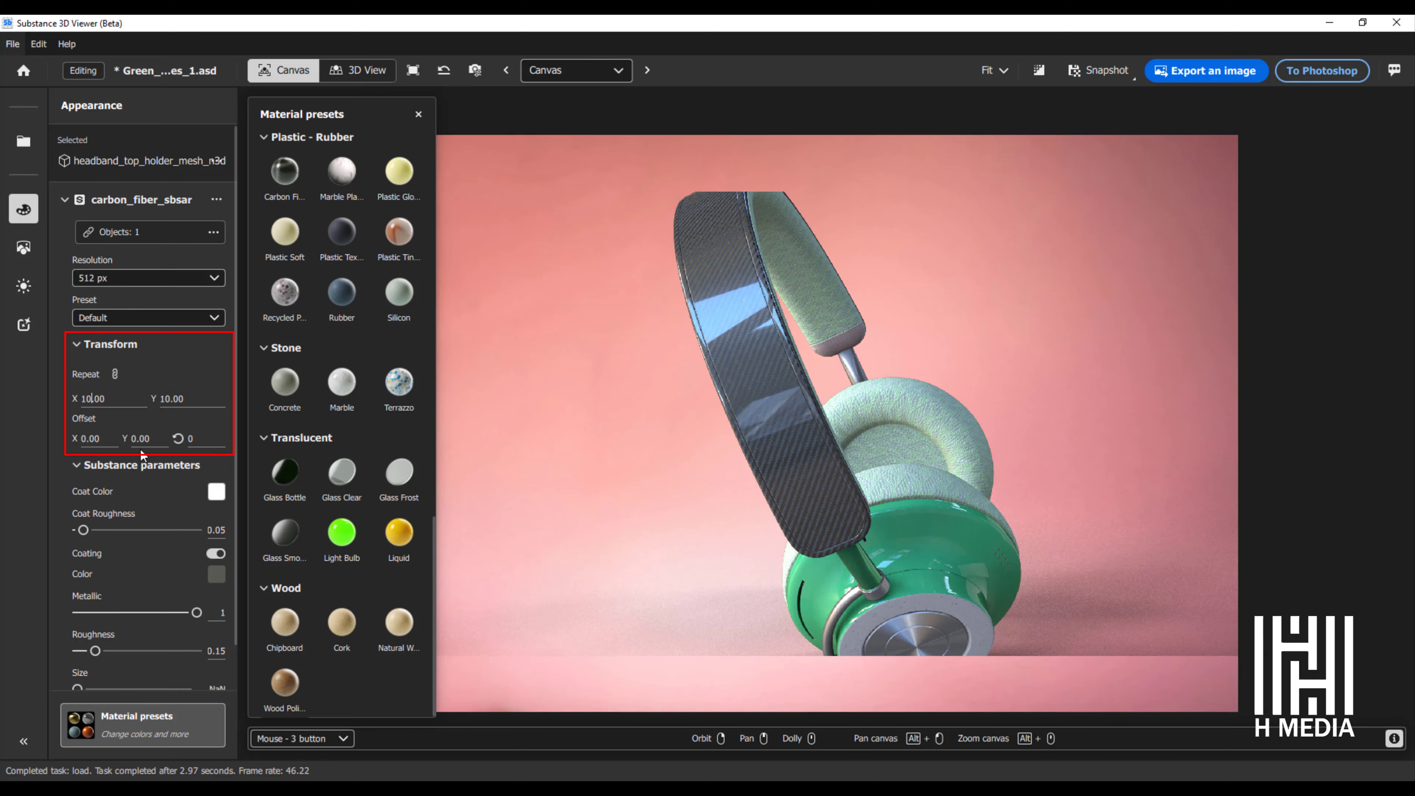
{"action": "left_click_drag", "start_coordinate": [836, 506], "coordinate": [755, 448]}
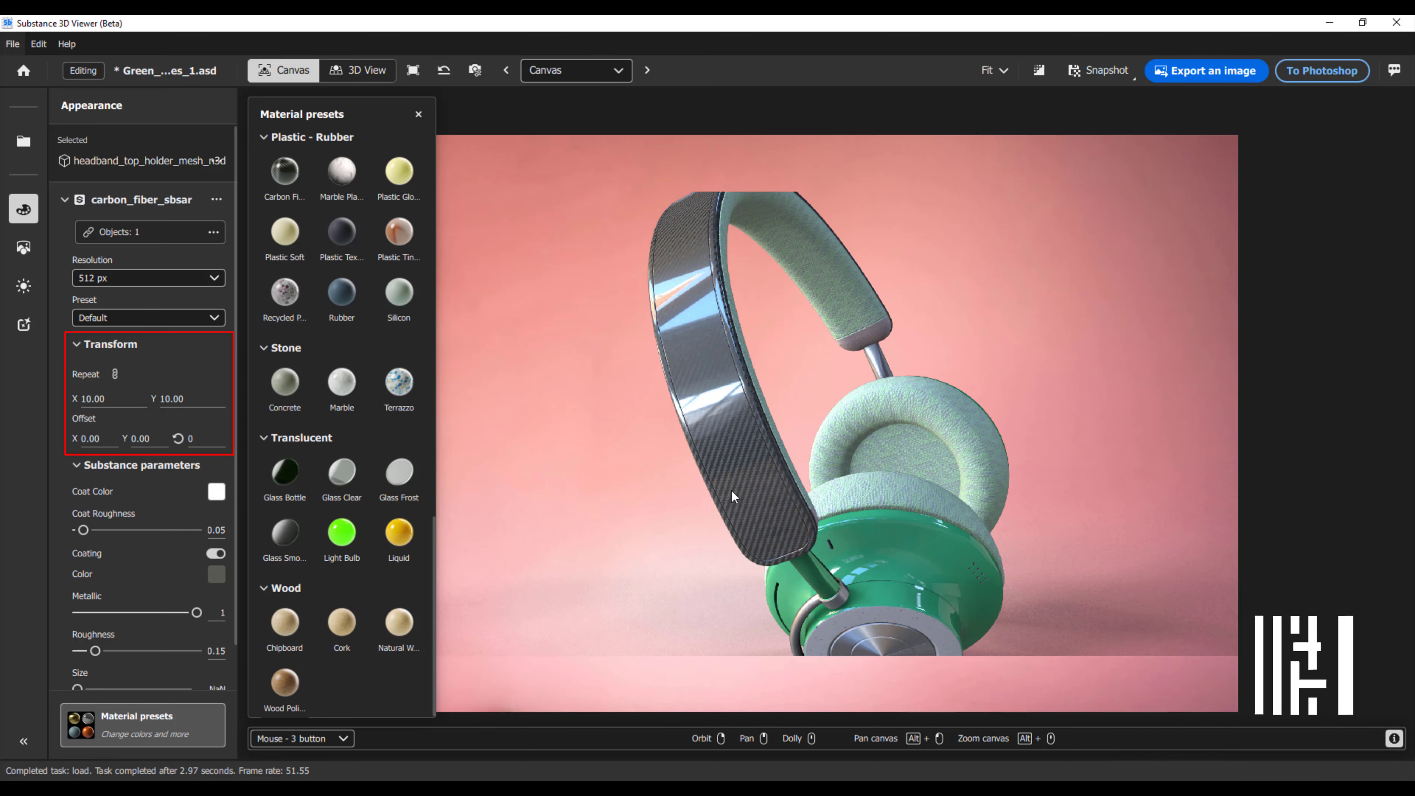
{"action": "left_click_drag", "start_coordinate": [761, 483], "coordinate": [726, 490]}
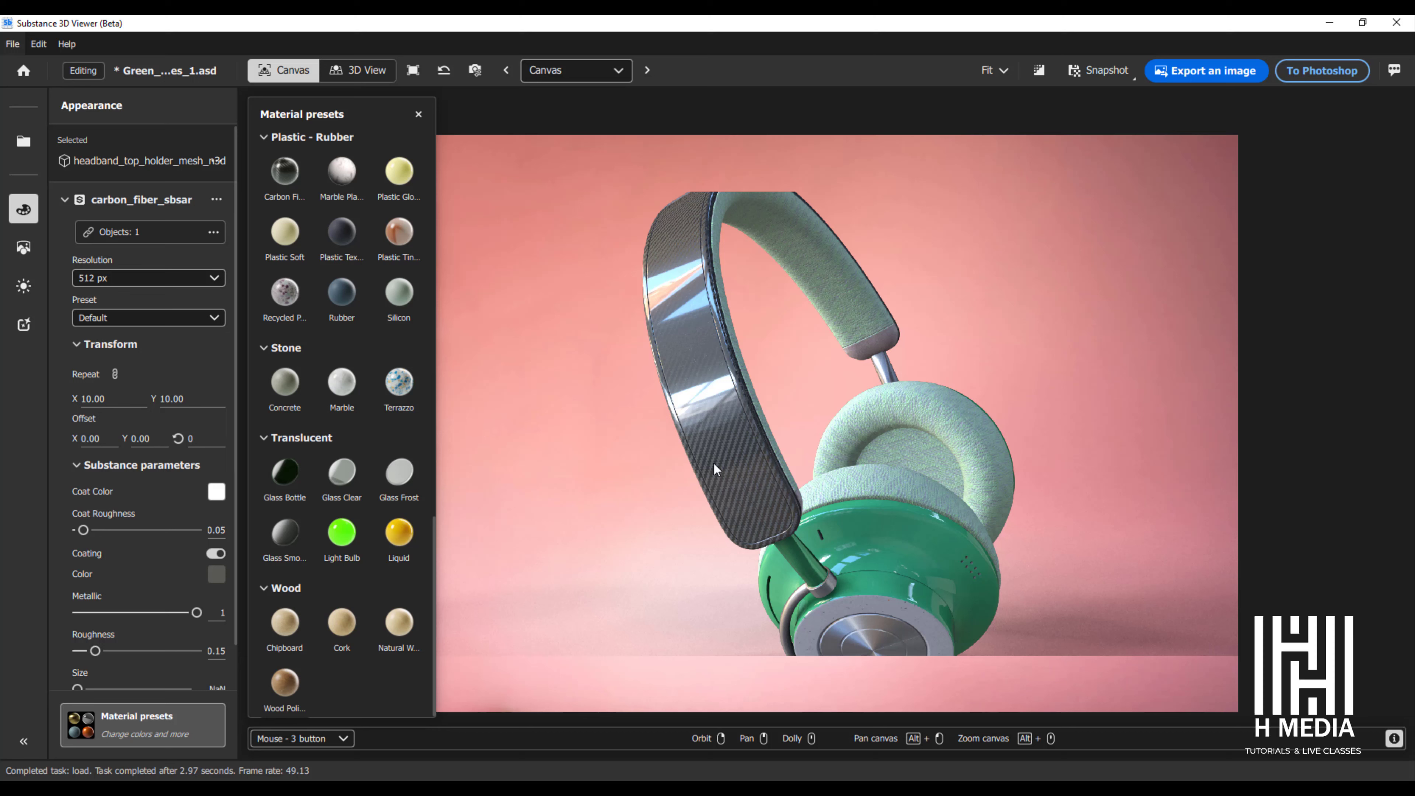
Step: Tint the carbon fiber's coat, set coat roughness to 0.1 and metallic to 0.81, and change the earpiece's HEADPHONES_1001 base color to blue
{"action": "left_click", "coordinate": [215, 493]}
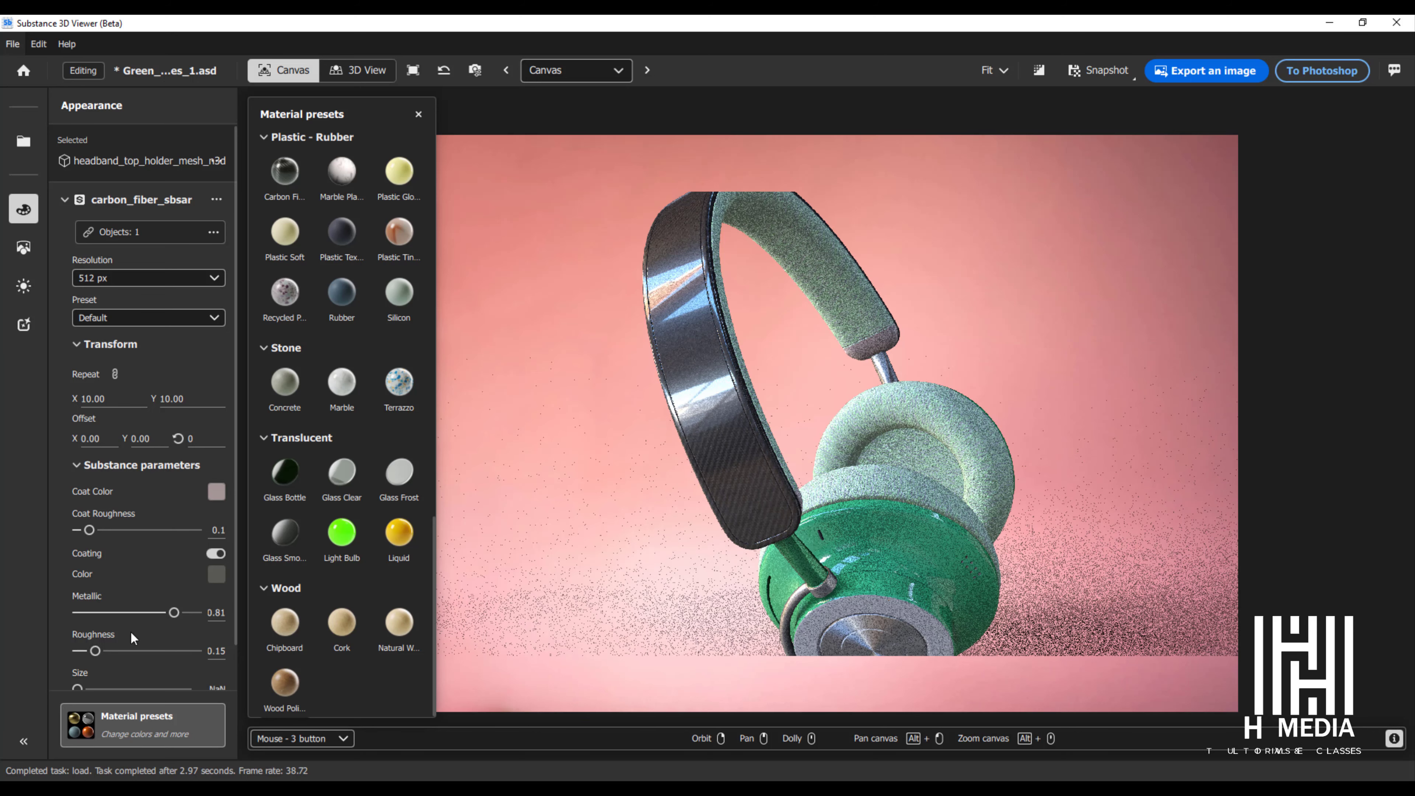
{"action": "left_click_drag", "start_coordinate": [99, 647], "coordinate": [89, 651]}
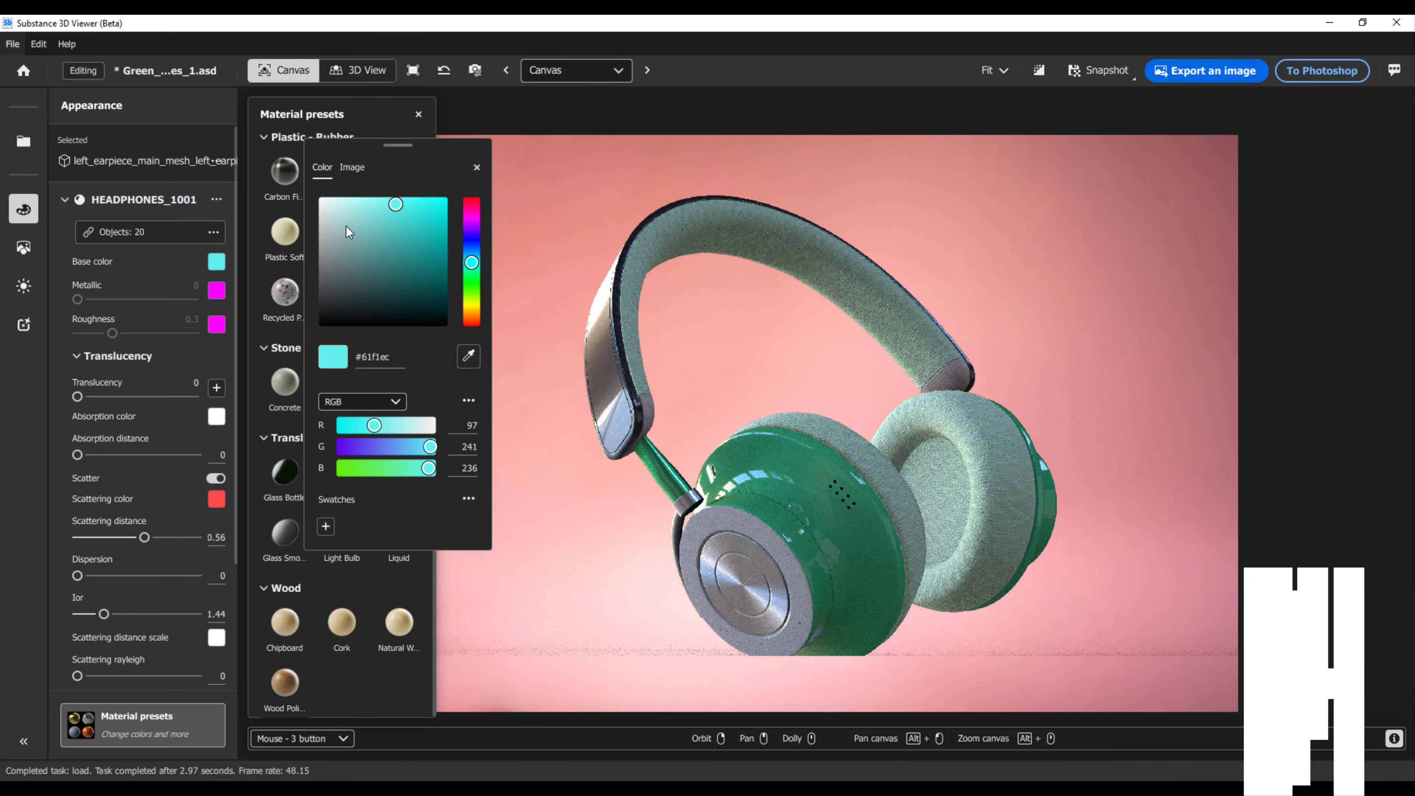
{"action": "left_click_drag", "start_coordinate": [347, 222], "coordinate": [384, 212]}
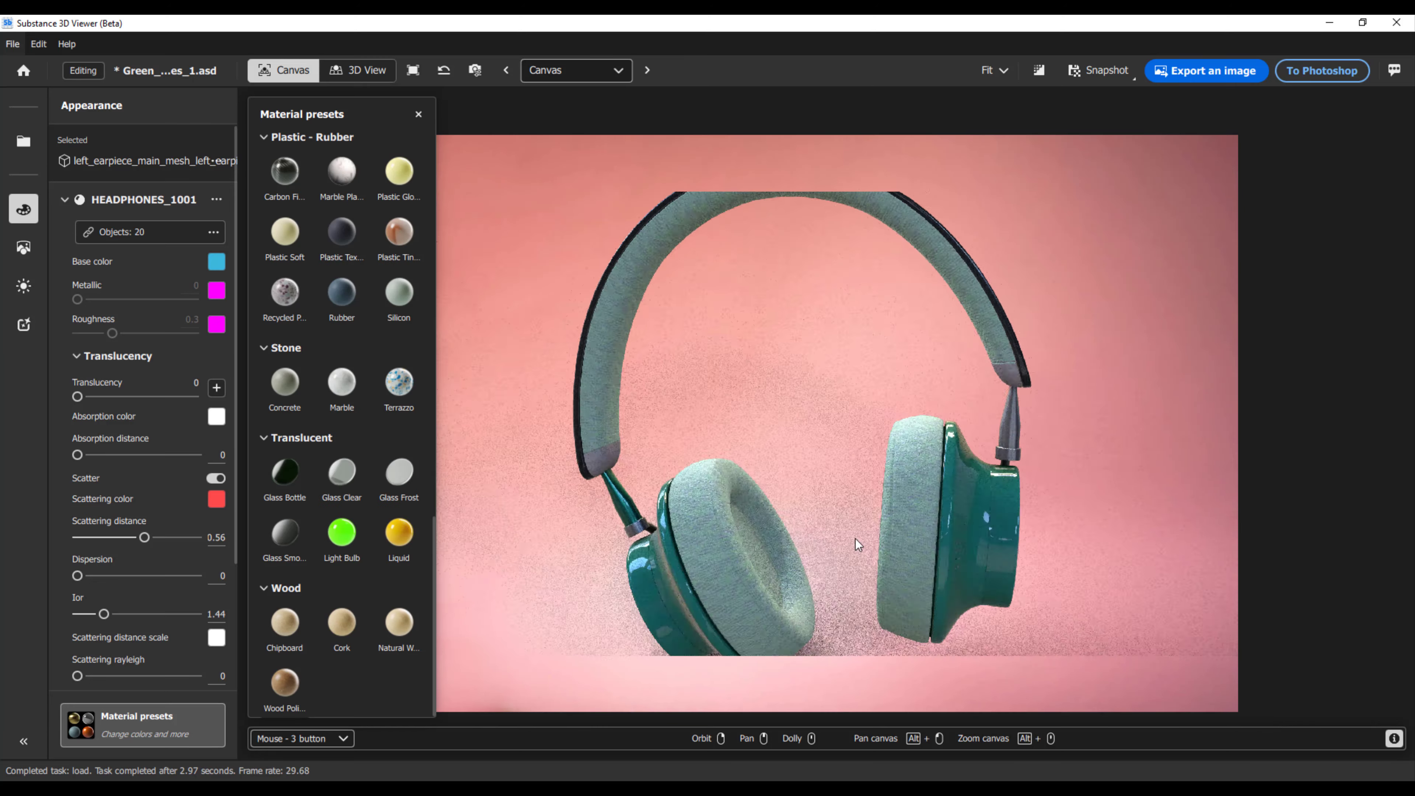
Step: Apply the Velvet material preset to the ear cushions, with the texture repeated 10 times in X and Y
{"action": "scroll", "coordinate": [383, 405], "scroll_direction": "down", "scroll_amount": 10}
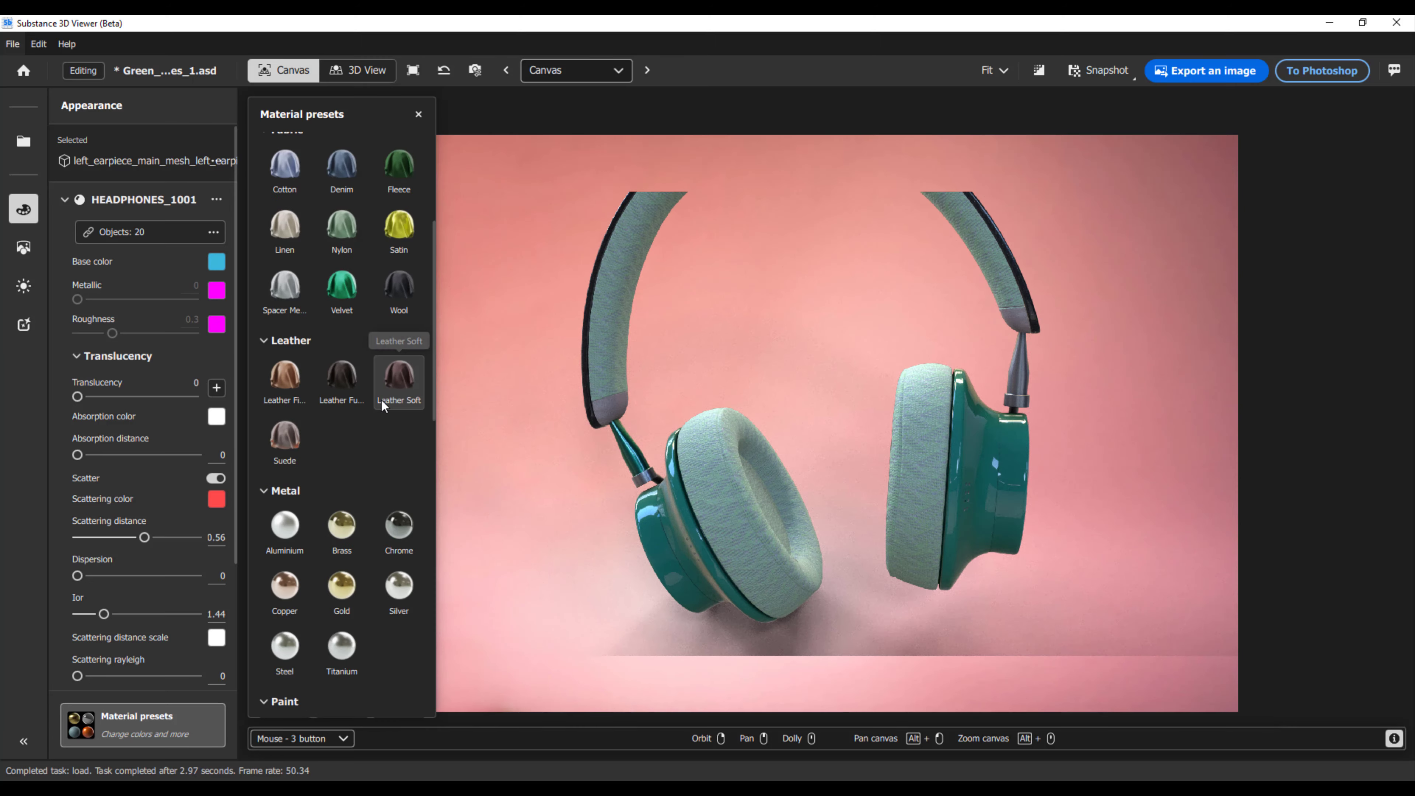
{"action": "scroll", "coordinate": [383, 405], "scroll_direction": "up", "scroll_amount": 3}
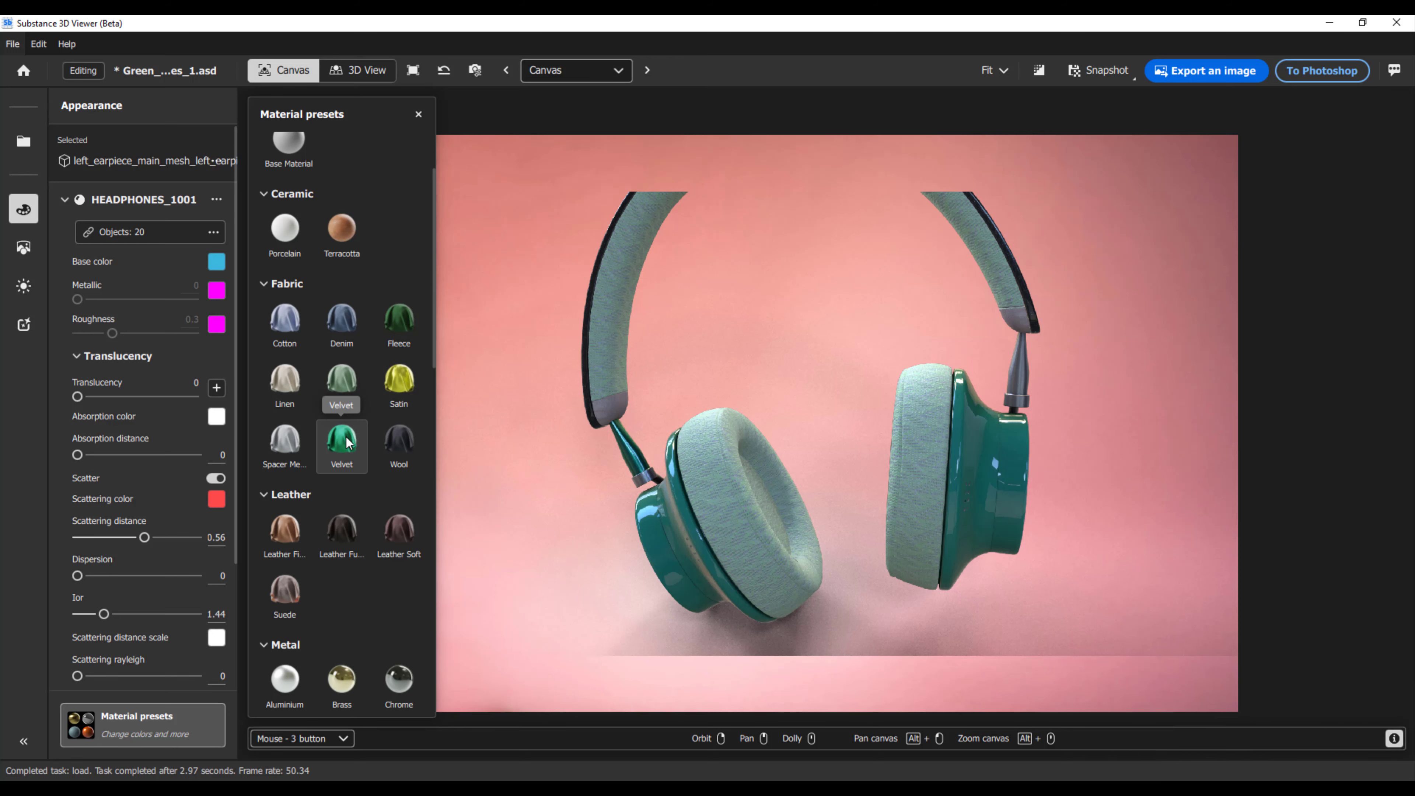
{"action": "left_click_drag", "start_coordinate": [341, 440], "coordinate": [758, 522]}
{"action": "right_click_drag", "start_coordinate": [814, 561], "coordinate": [707, 603]}
{"action": "scroll", "coordinate": [785, 521], "scroll_direction": "up", "scroll_amount": 3}
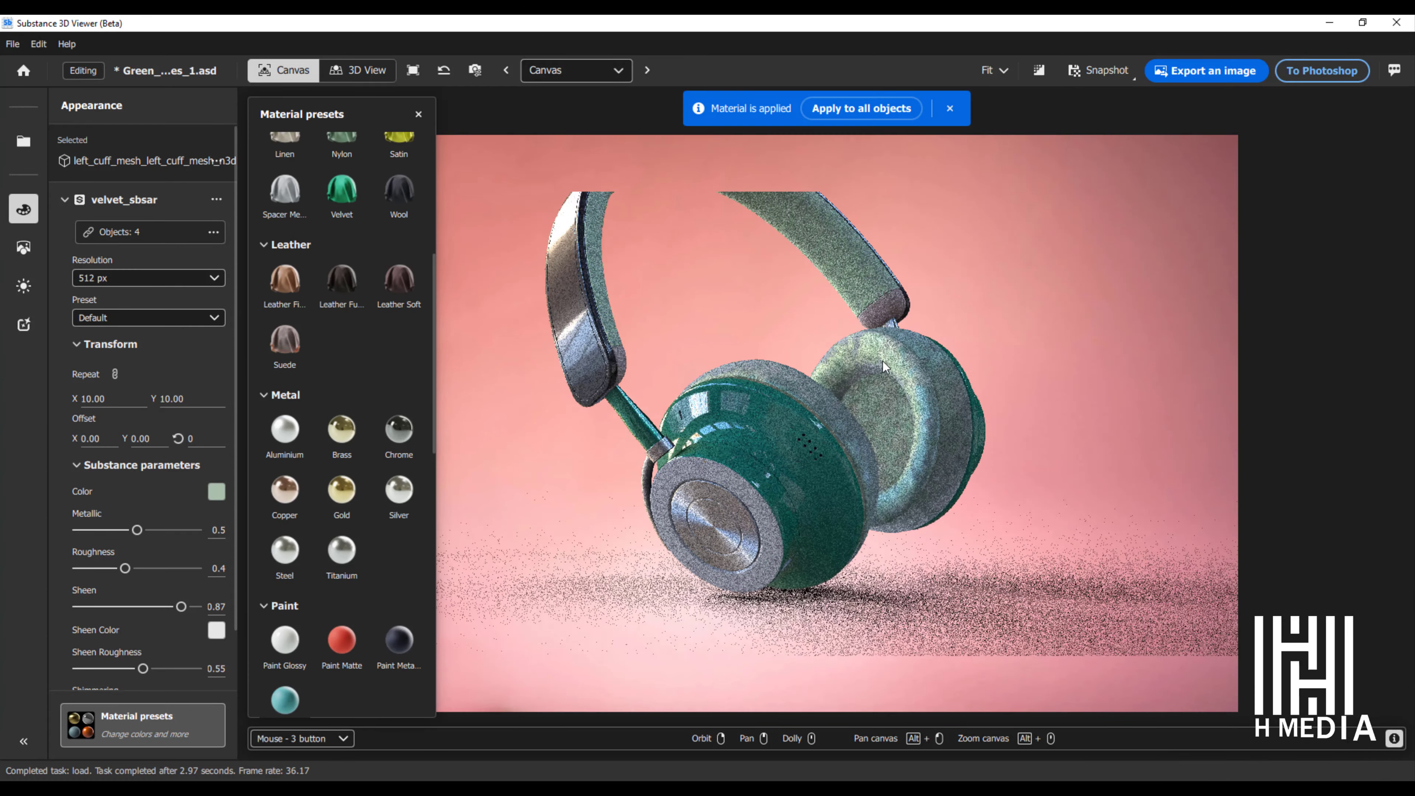
{"action": "scroll", "coordinate": [882, 361], "scroll_direction": "down", "scroll_amount": 3}
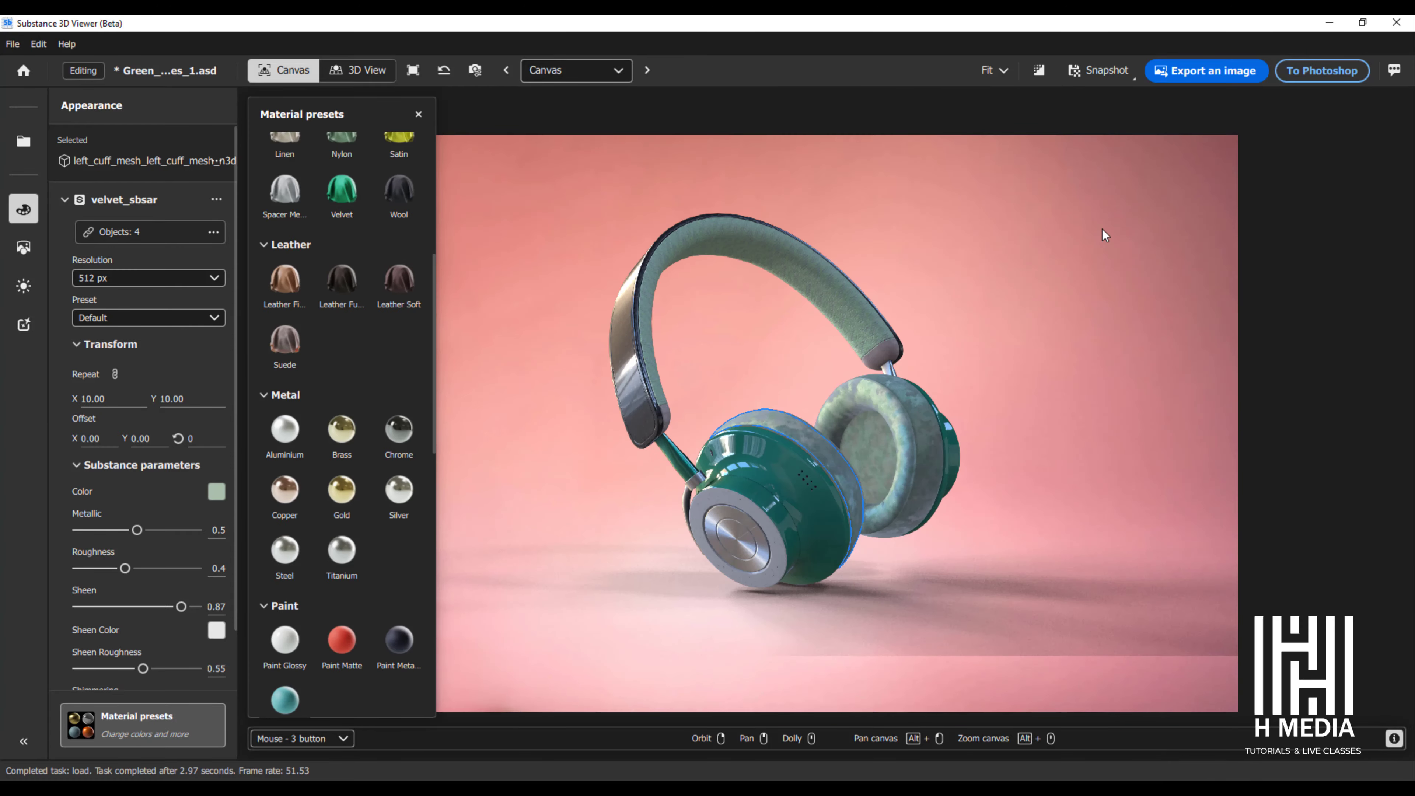
Step: Send the restyled headphones back to the Photoshop composition and look over the updated smart object
{"action": "left_click", "coordinate": [1325, 73]}
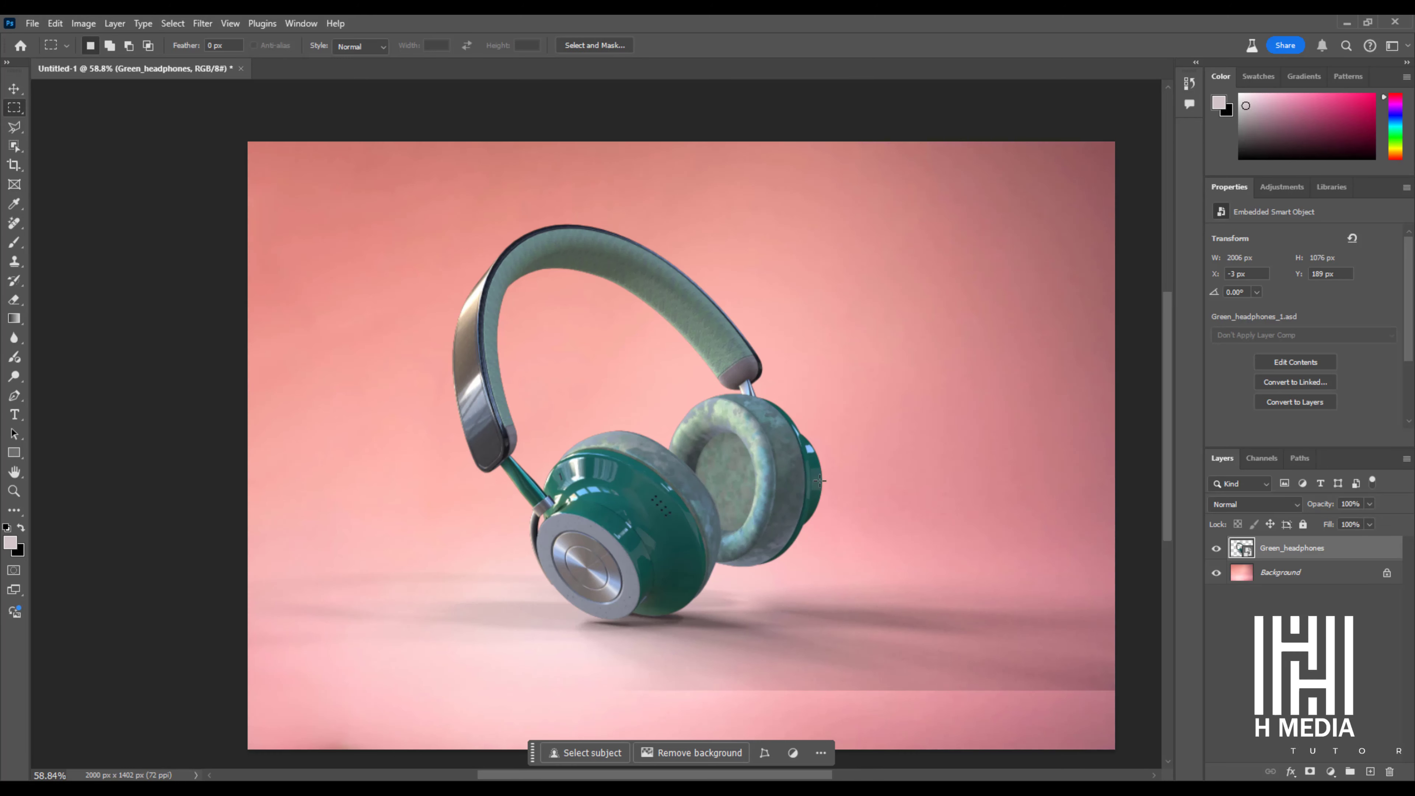
{"action": "left_click_drag", "start_coordinate": [827, 443], "coordinate": [721, 459]}
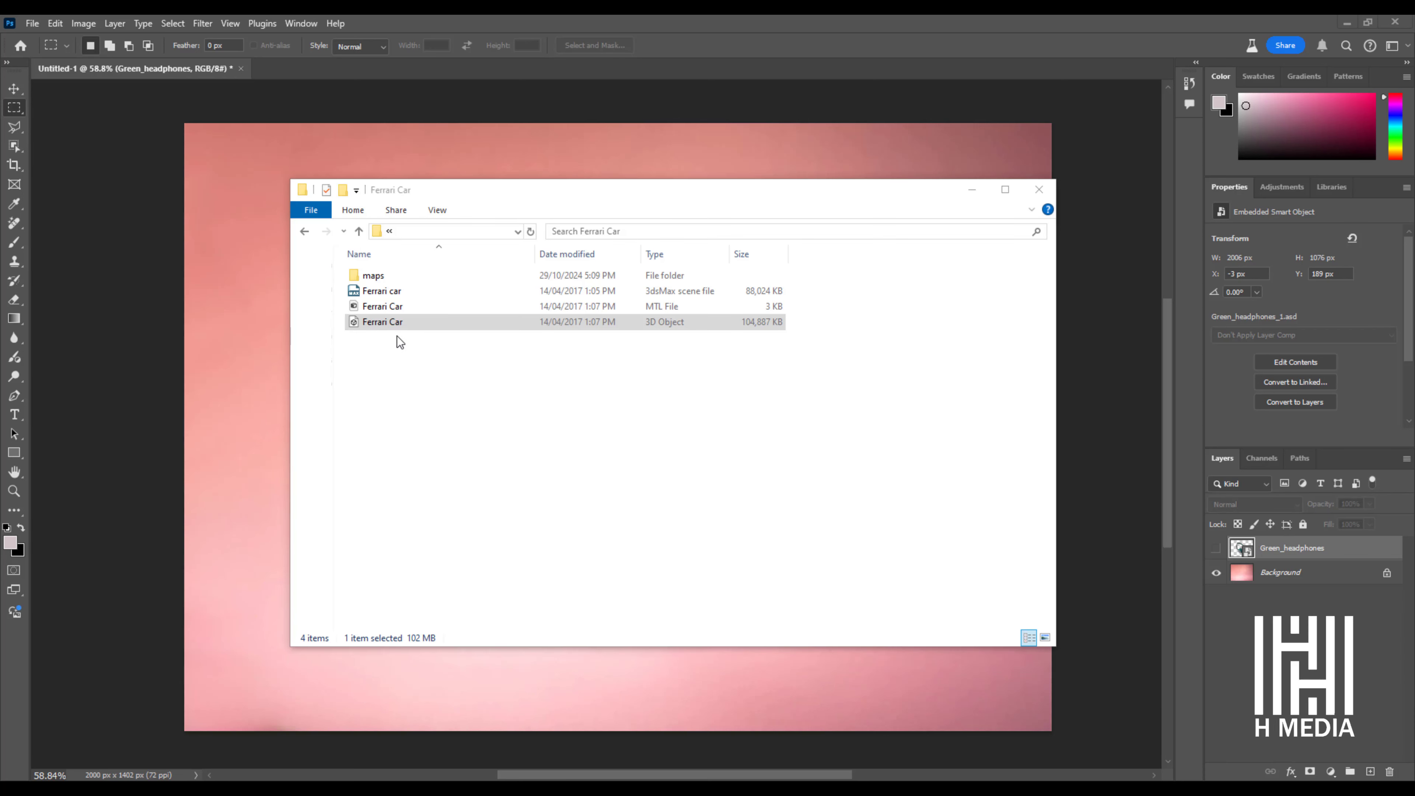
Step: Hide the headphones layer, place the Ferrari Car 3D object in the document, and open its contents for editing in Substance 3D Viewer
{"action": "left_click", "coordinate": [396, 327]}
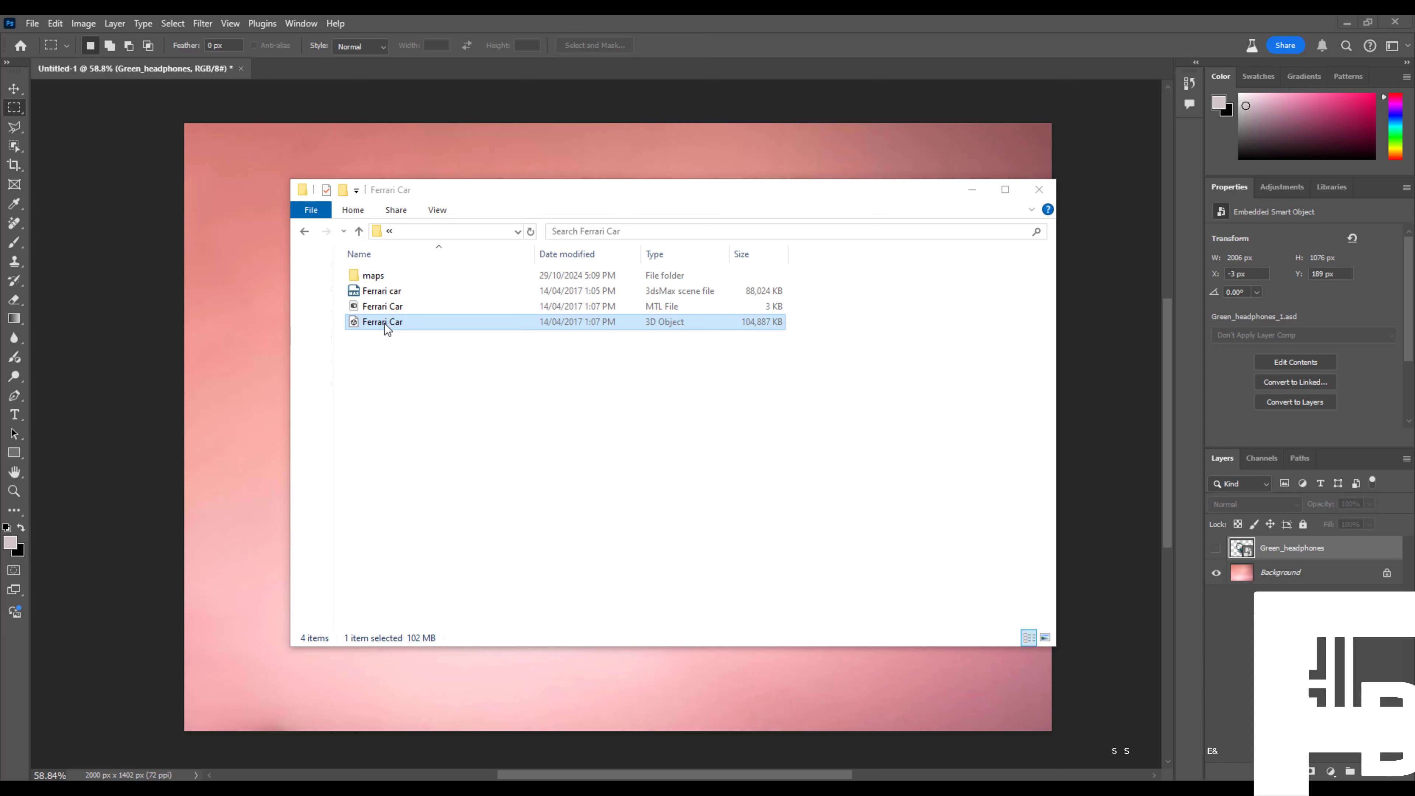
{"action": "left_click_drag", "start_coordinate": [385, 323], "coordinate": [244, 319]}
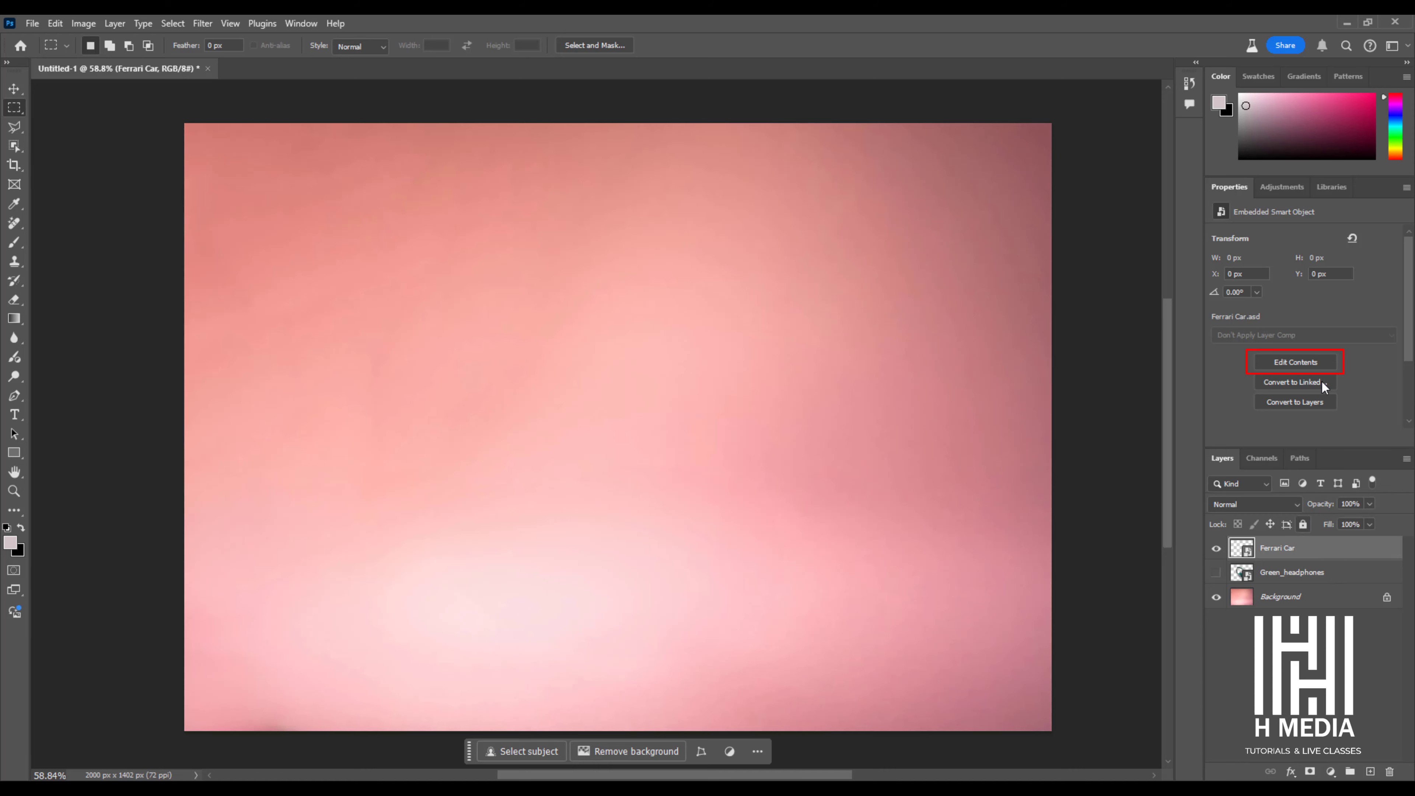
{"action": "left_click", "coordinate": [1305, 364]}
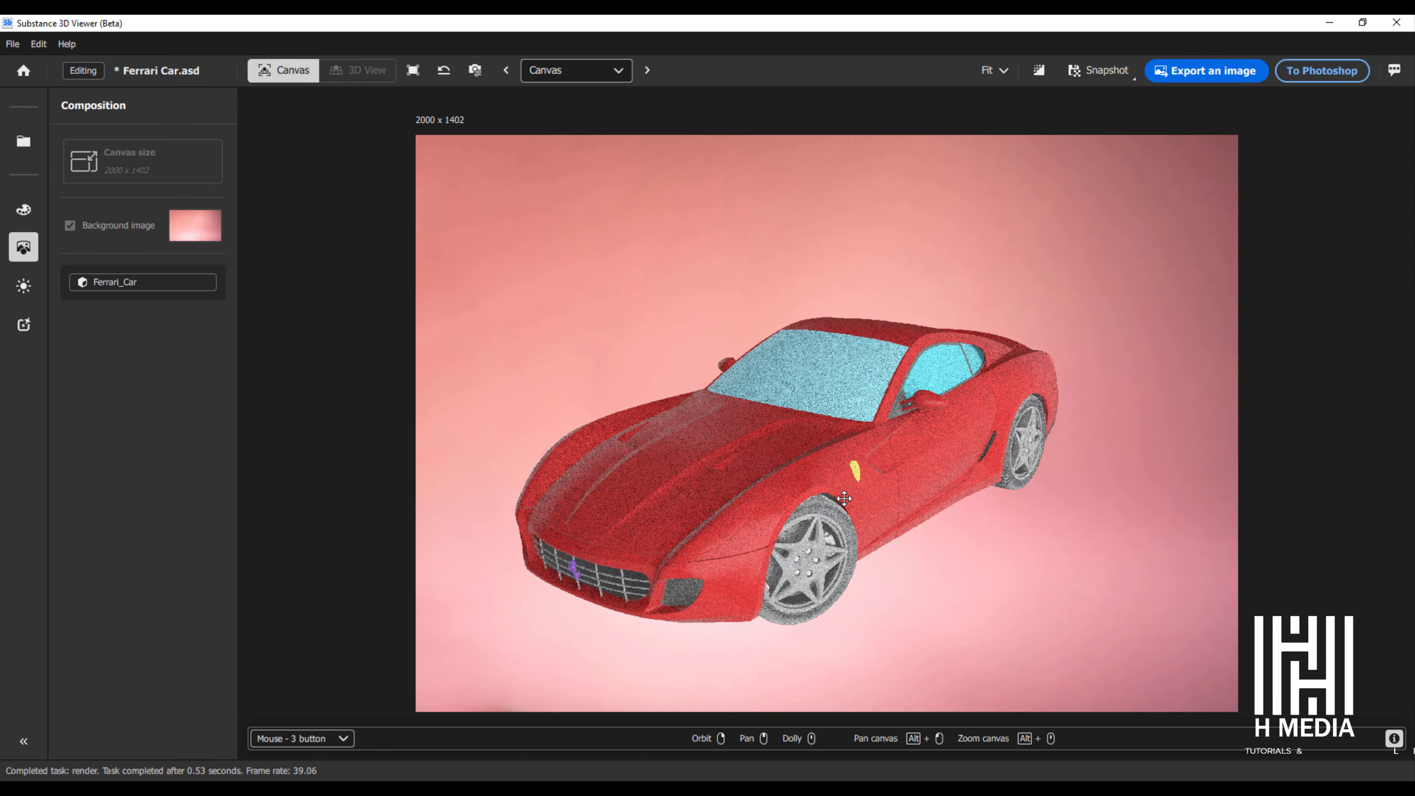
Step: Light the car with the Exterior preset rotated to +65 and enable the ground plane for a shadow
{"action": "right_click_drag", "start_coordinate": [844, 499], "coordinate": [842, 504]}
{"action": "left_click", "coordinate": [37, 284]}
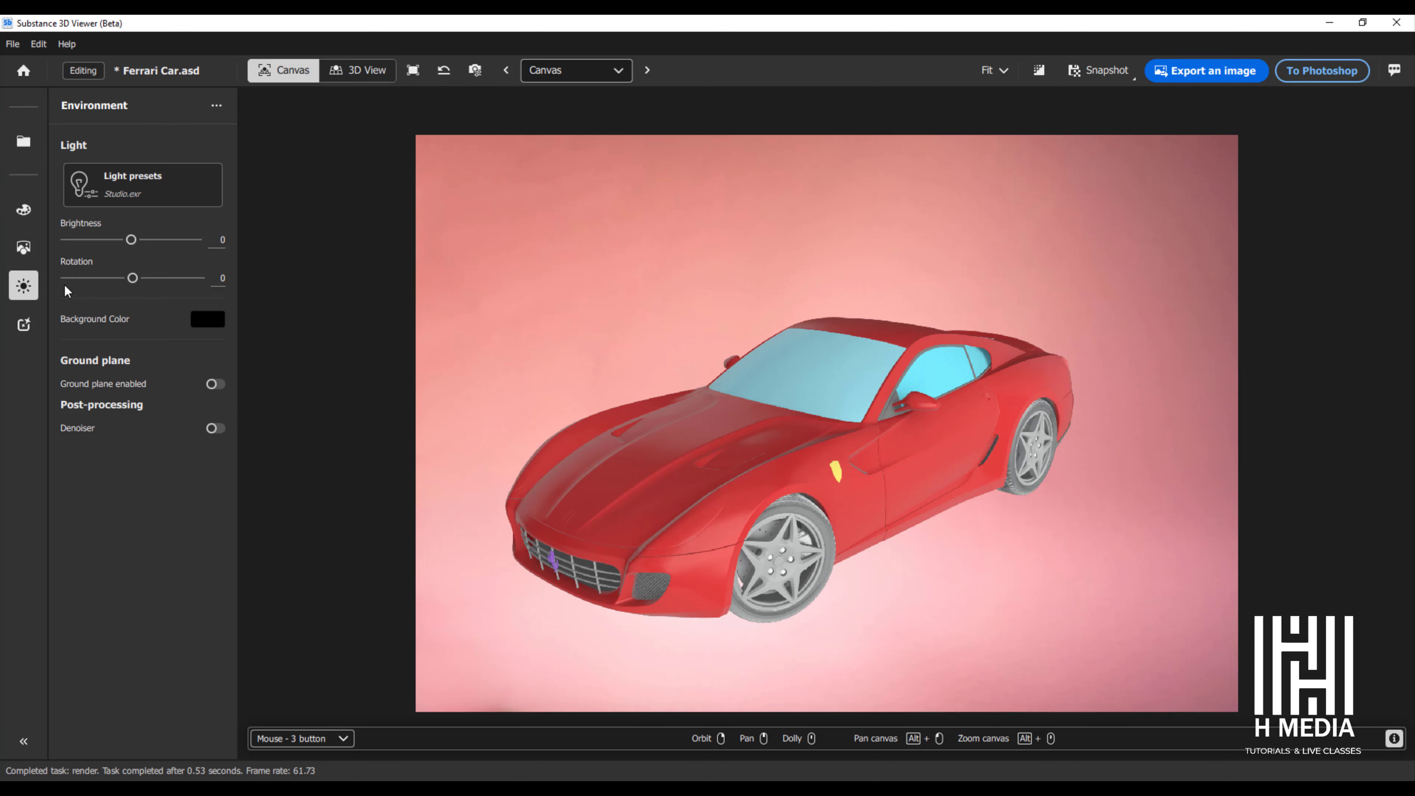
{"action": "left_click", "coordinate": [143, 185]}
{"action": "left_click", "coordinate": [338, 163]}
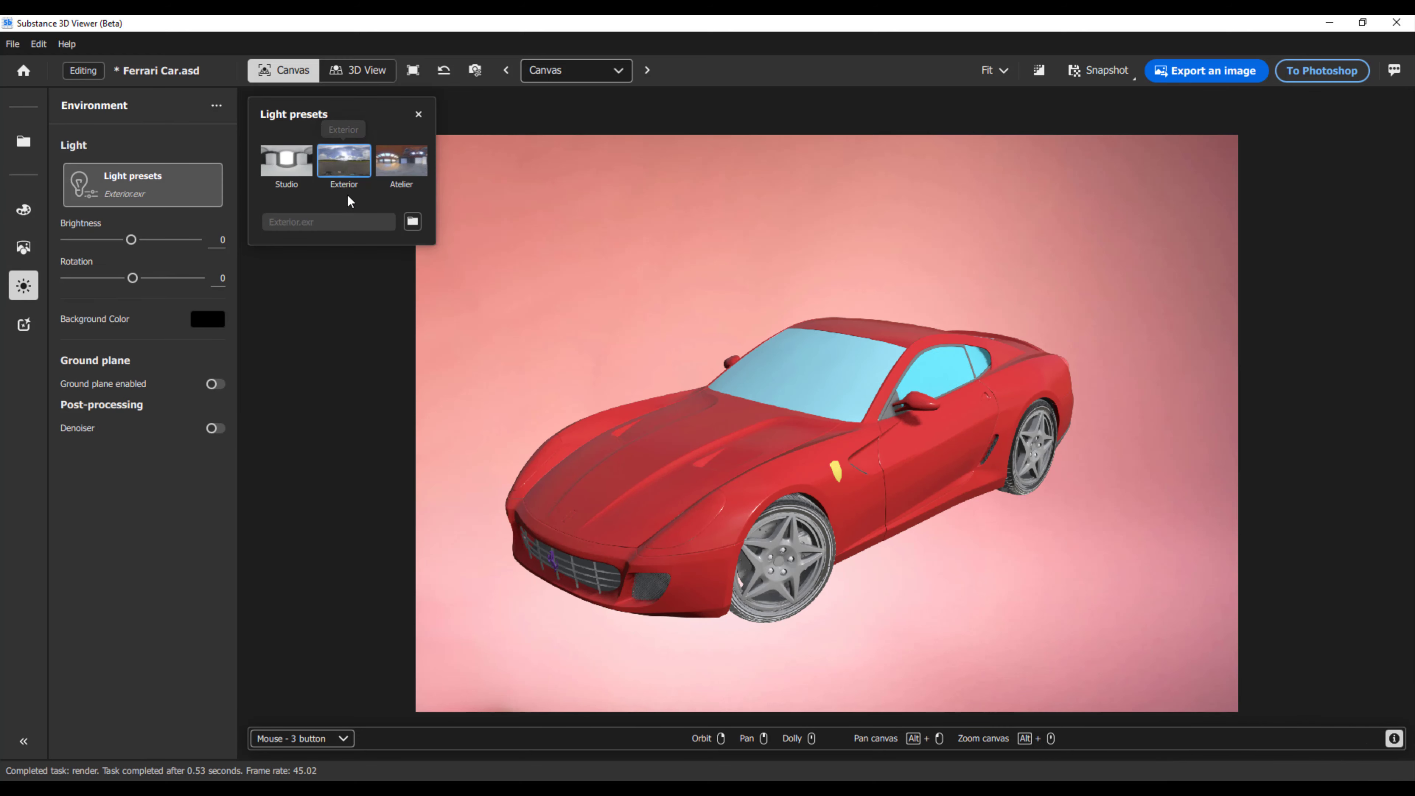
{"action": "mouse_move", "coordinate": [133, 278]}
{"action": "left_mouse_down"}
{"action": "mouse_move", "coordinate": [108, 282]}
{"action": "mouse_move", "coordinate": [140, 279]}
{"action": "left_mouse_up"}
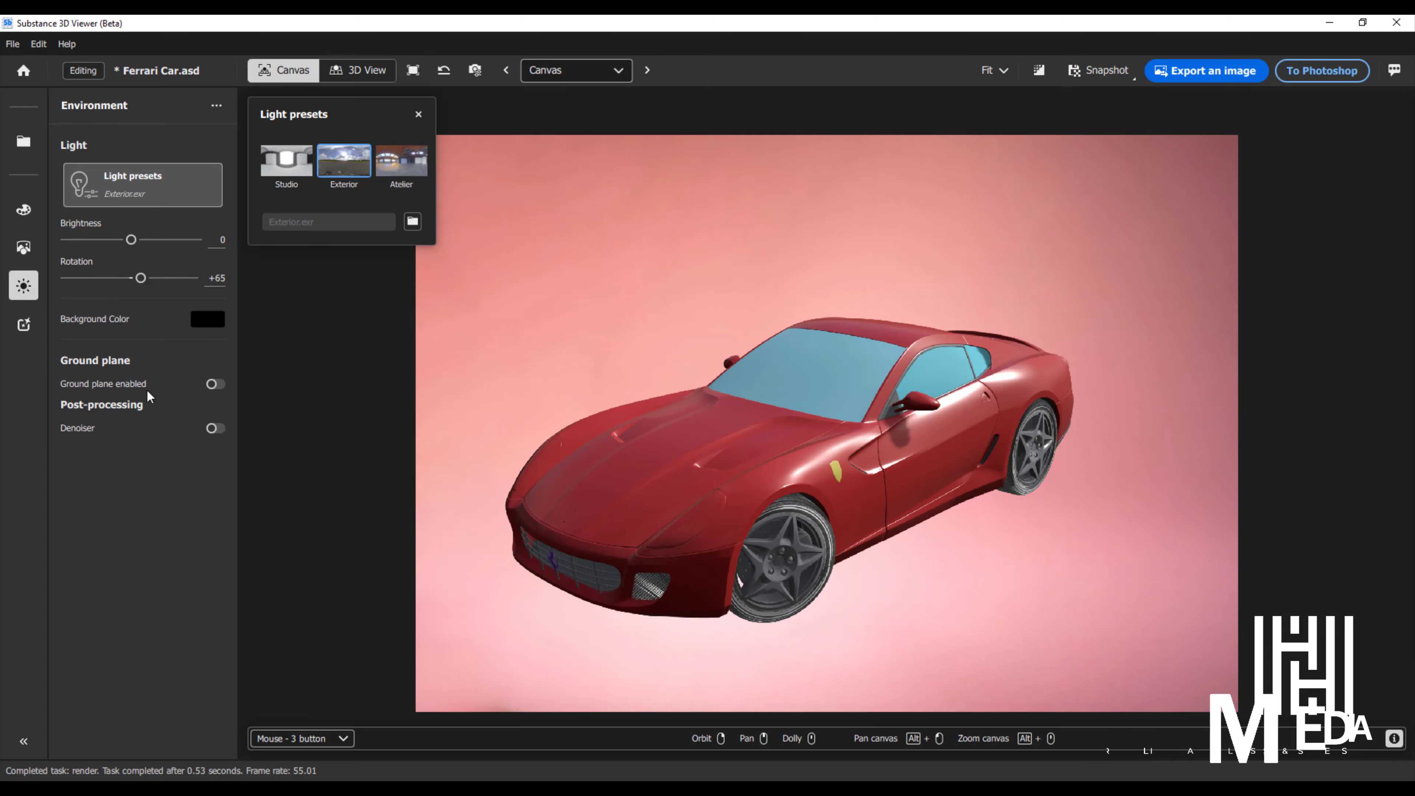
{"action": "left_click", "coordinate": [222, 386]}
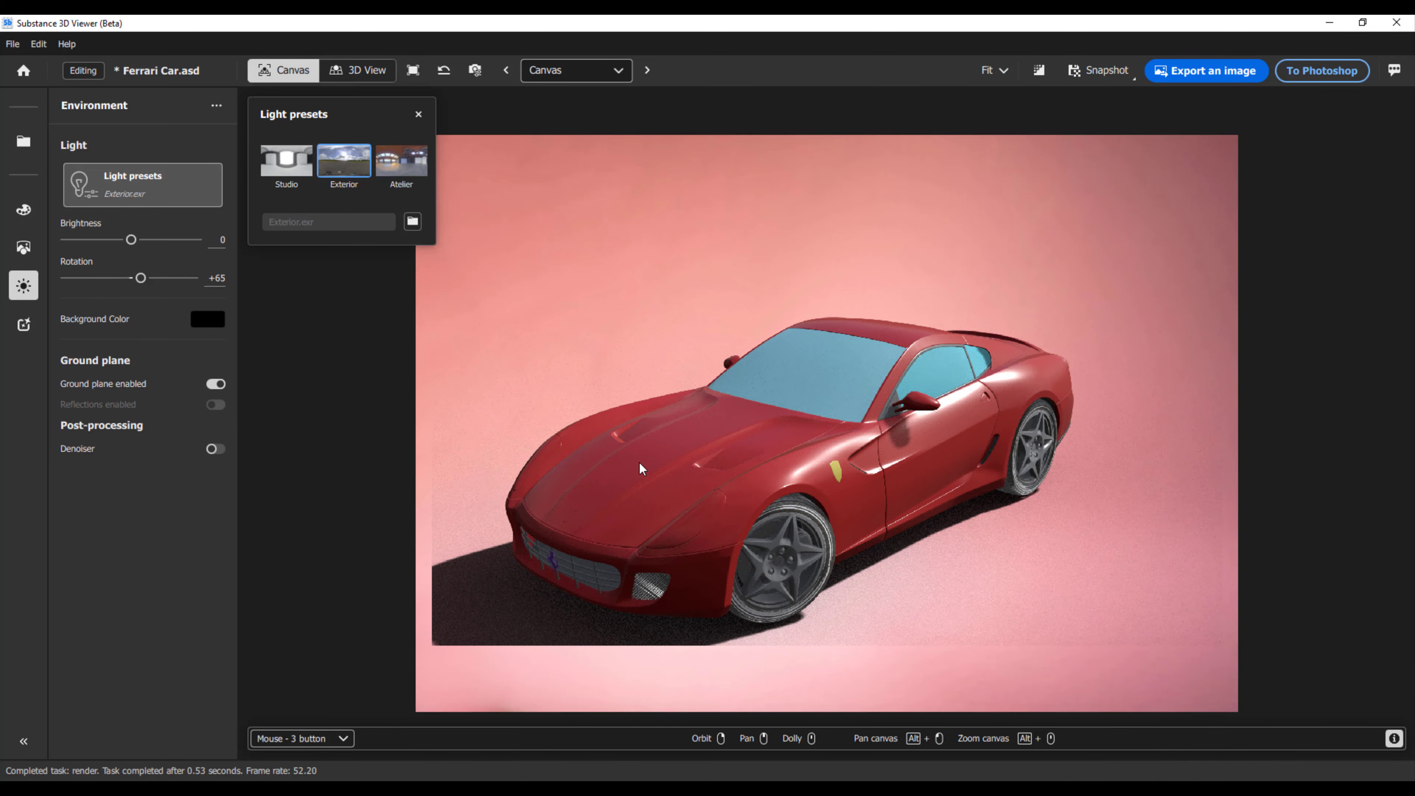
Step: Apply the Glass Bottle material preset to the car's windshield and its side and rear windows
{"action": "left_click_drag", "start_coordinate": [749, 466], "coordinate": [819, 446]}
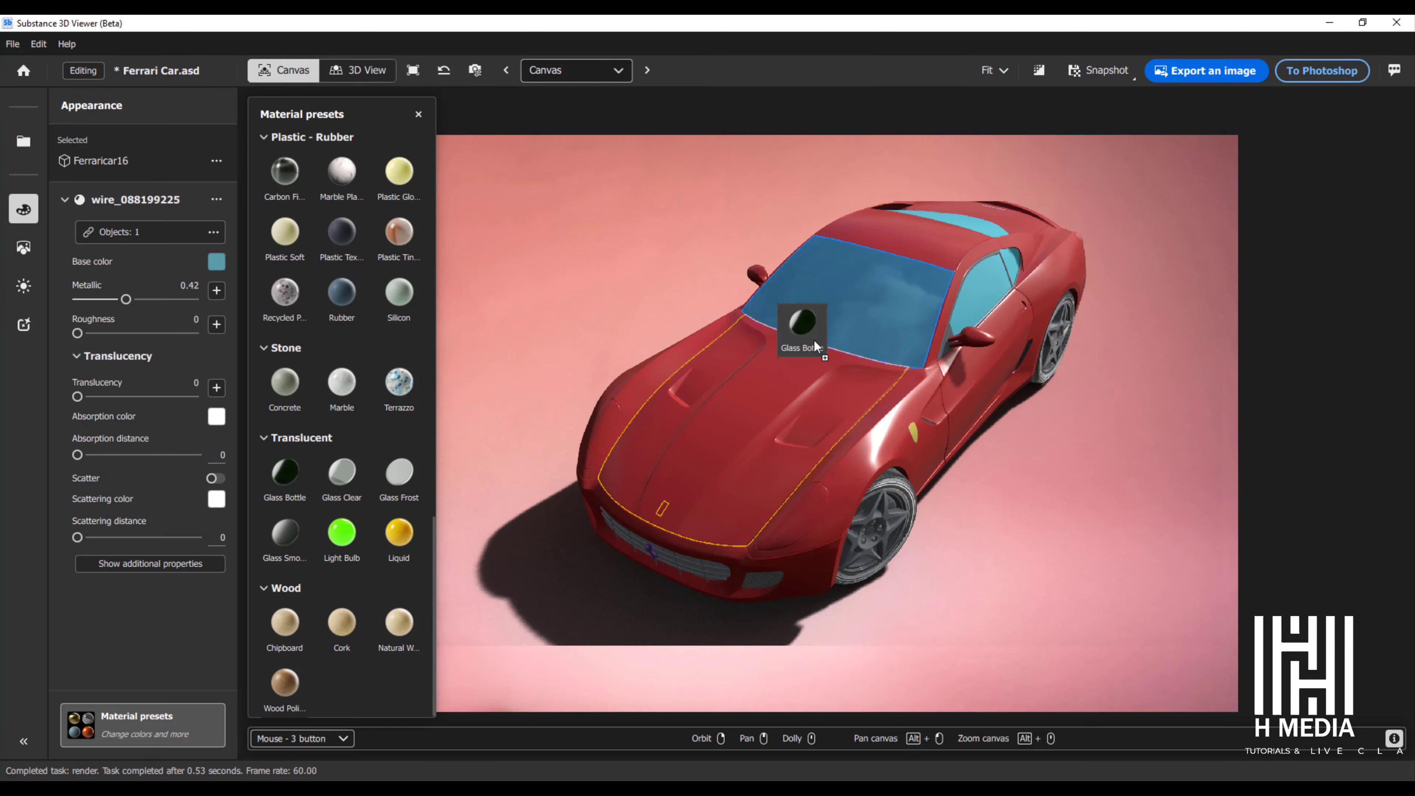
{"action": "left_click", "coordinate": [284, 471]}
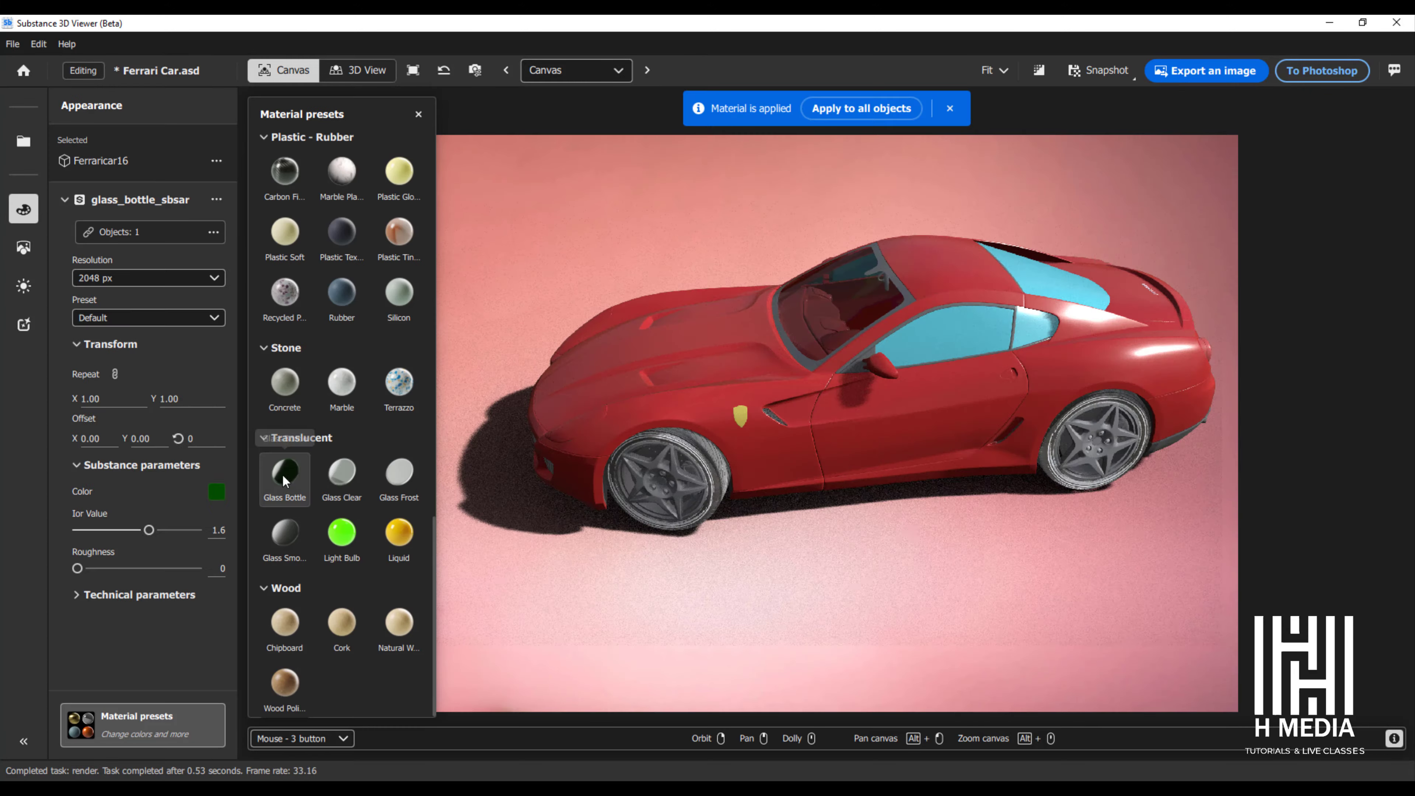
{"action": "left_click_drag", "start_coordinate": [724, 390], "coordinate": [903, 485]}
{"action": "left_click_drag", "start_coordinate": [284, 472], "coordinate": [869, 445]}
{"action": "mouse_move", "coordinate": [891, 463]}
{"action": "right_mouse_down"}
{"action": "mouse_move", "coordinate": [721, 417]}
{"action": "mouse_move", "coordinate": [780, 457]}
{"action": "right_mouse_up"}
{"action": "mouse_move", "coordinate": [285, 472]}
{"action": "left_mouse_down"}
{"action": "mouse_move", "coordinate": [752, 484]}
{"action": "mouse_move", "coordinate": [783, 440]}
{"action": "left_mouse_up"}
{"action": "right_click_drag", "start_coordinate": [783, 457], "coordinate": [747, 474]}
{"action": "left_click_drag", "start_coordinate": [285, 472], "coordinate": [842, 290]}
{"action": "mouse_move", "coordinate": [791, 479]}
{"action": "right_mouse_down"}
{"action": "mouse_move", "coordinate": [764, 495]}
{"action": "mouse_move", "coordinate": [882, 463]}
{"action": "right_mouse_up"}
Step: Darken the car's tyres and raise the metallic value of the wheel rims
{"action": "left_click", "coordinate": [997, 440]}
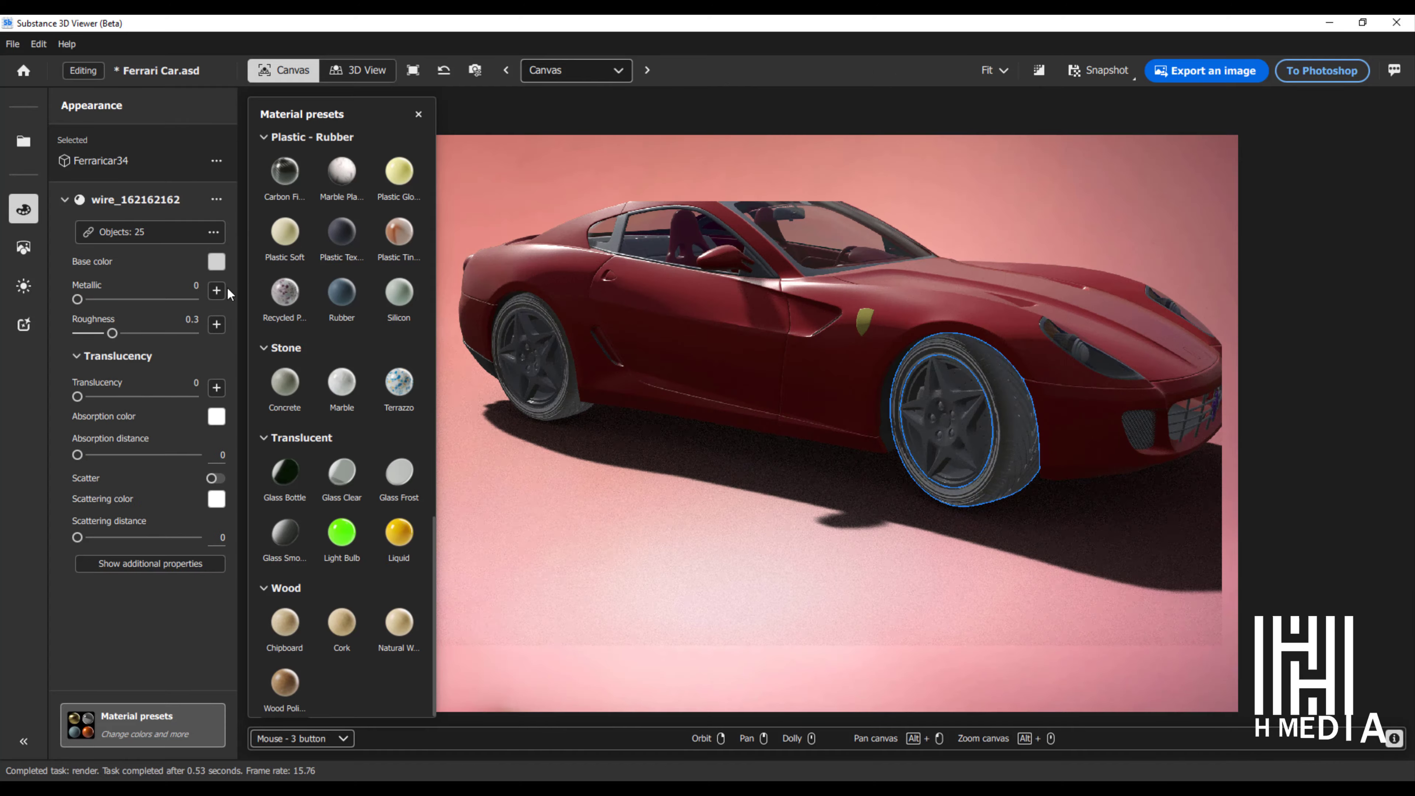
{"action": "left_click", "coordinate": [983, 421]}
{"action": "left_click_drag", "start_coordinate": [77, 298], "coordinate": [183, 298]}
{"action": "right_click_drag", "start_coordinate": [891, 446], "coordinate": [761, 418]}
Step: Use the Ferrari_round image from the maps folder as the base color of the yellow fender badge
{"action": "left_click", "coordinate": [763, 384]}
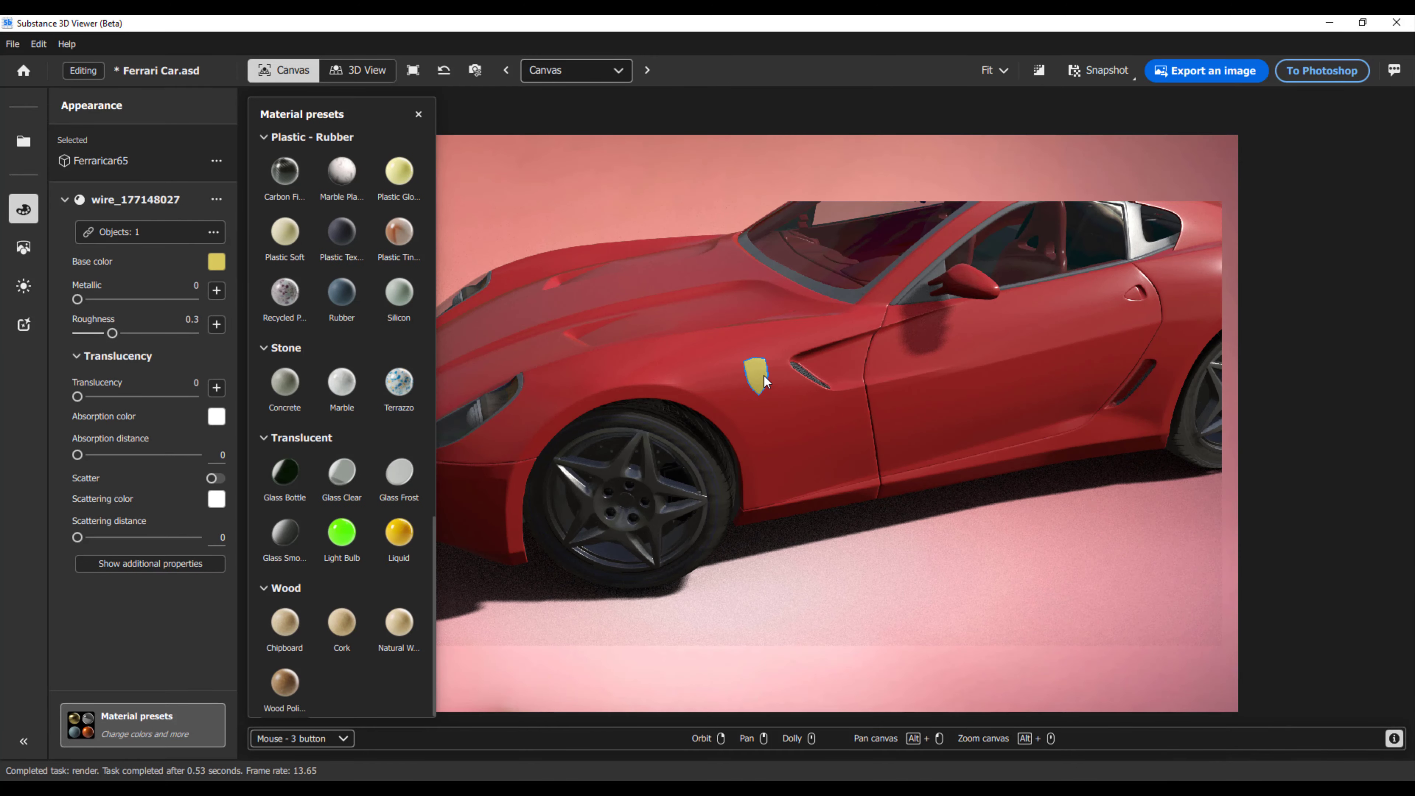
{"action": "left_click", "coordinate": [217, 262]}
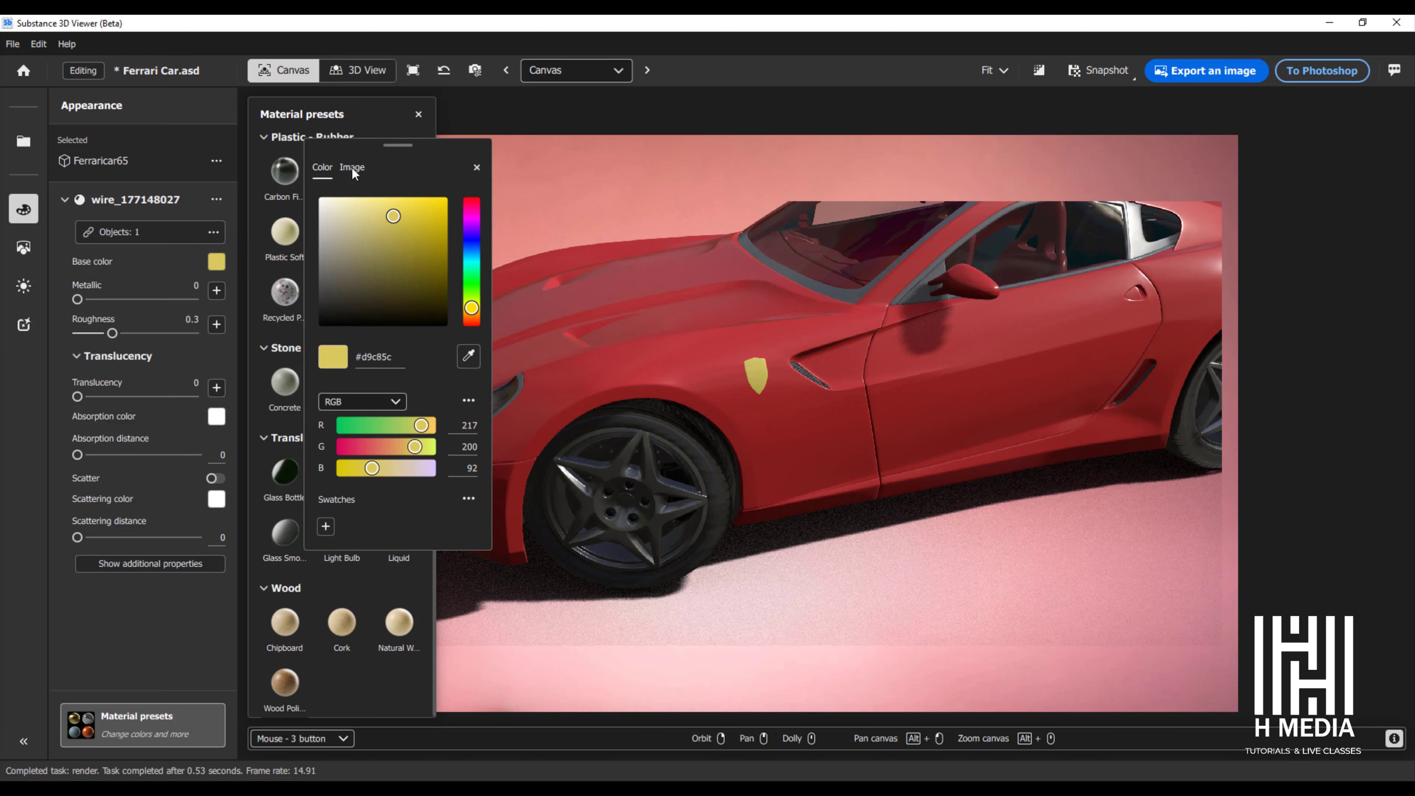
{"action": "left_click", "coordinate": [353, 168]}
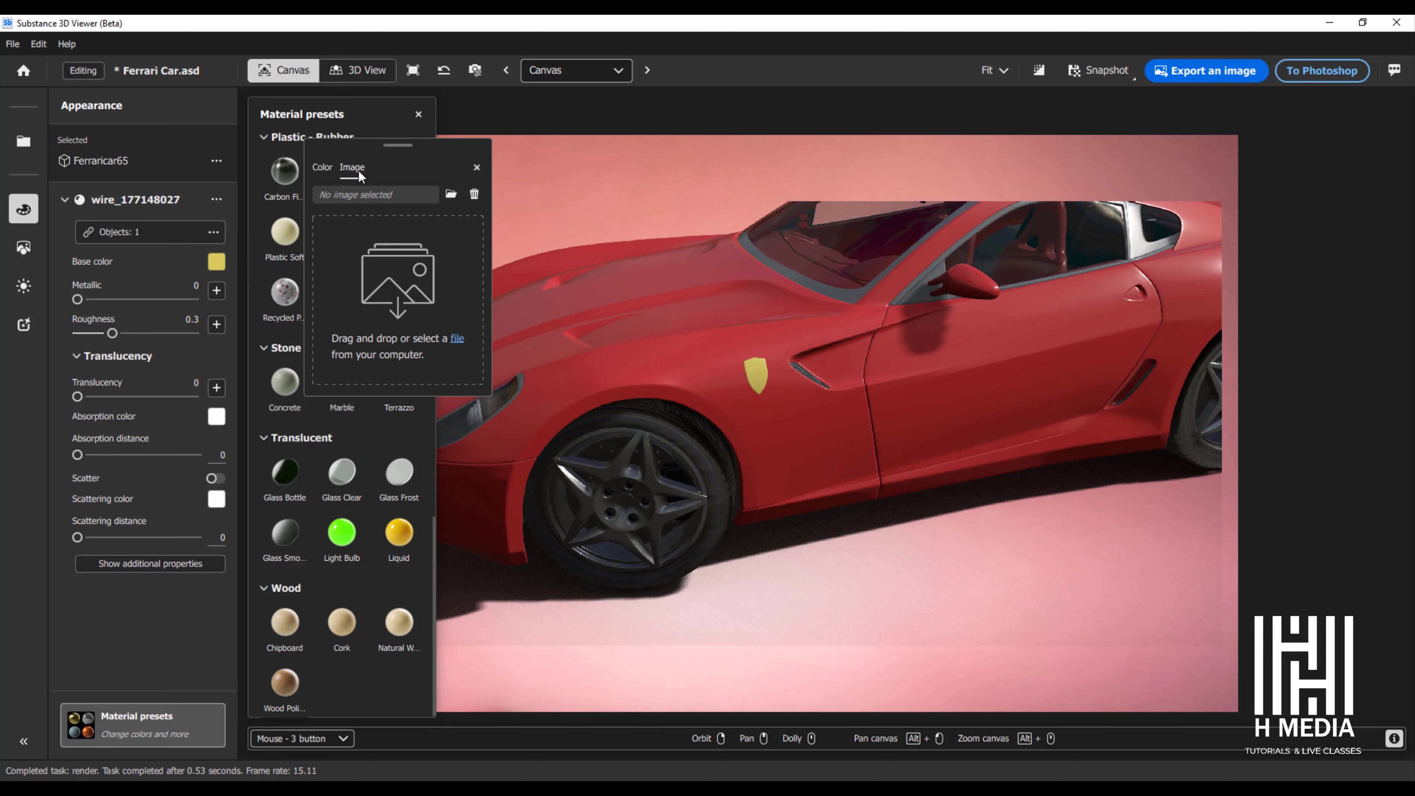
{"action": "left_click", "coordinate": [450, 195]}
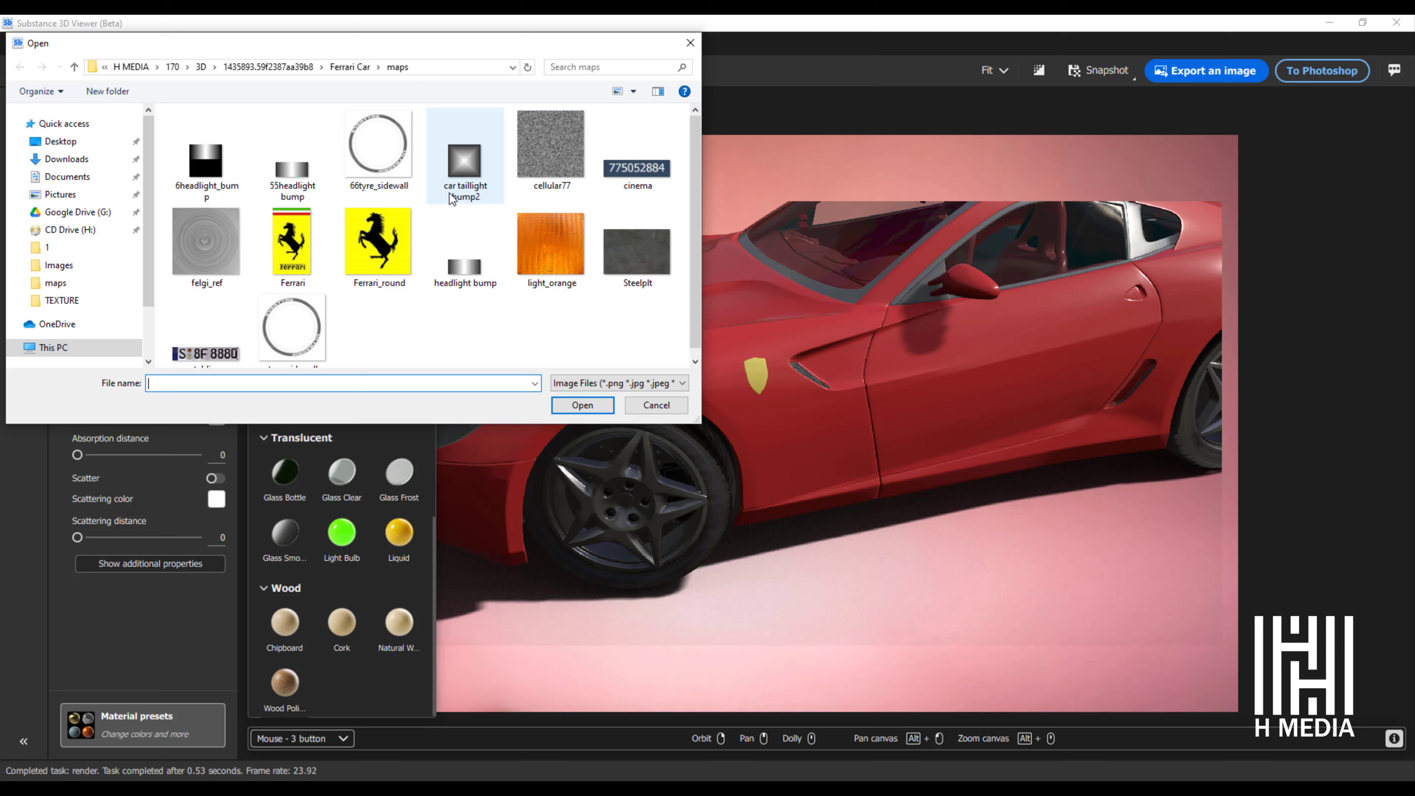
{"action": "double_click", "coordinate": [394, 252]}
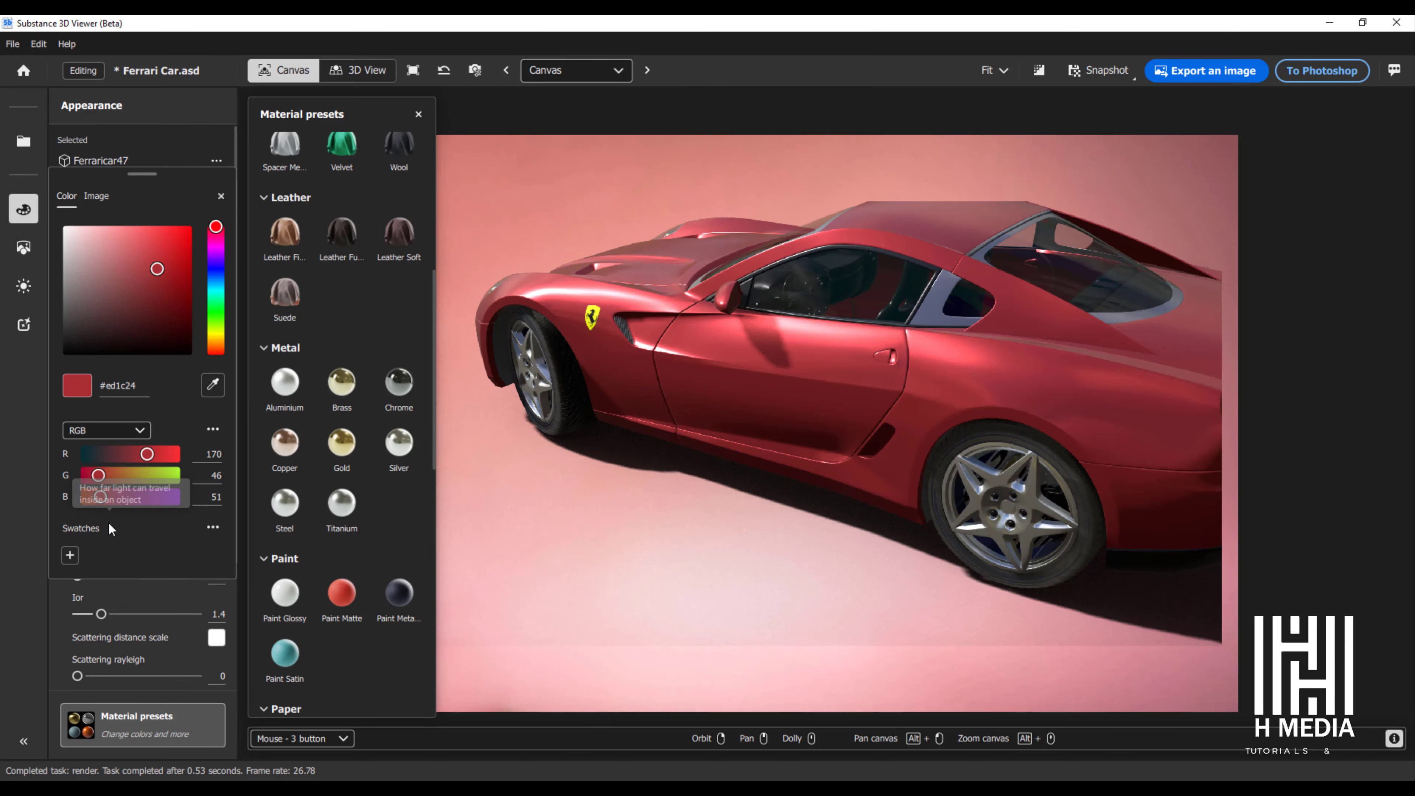
Step: Set the base color of the car's body paint to #ed1c24
{"action": "key", "text": "Return"}
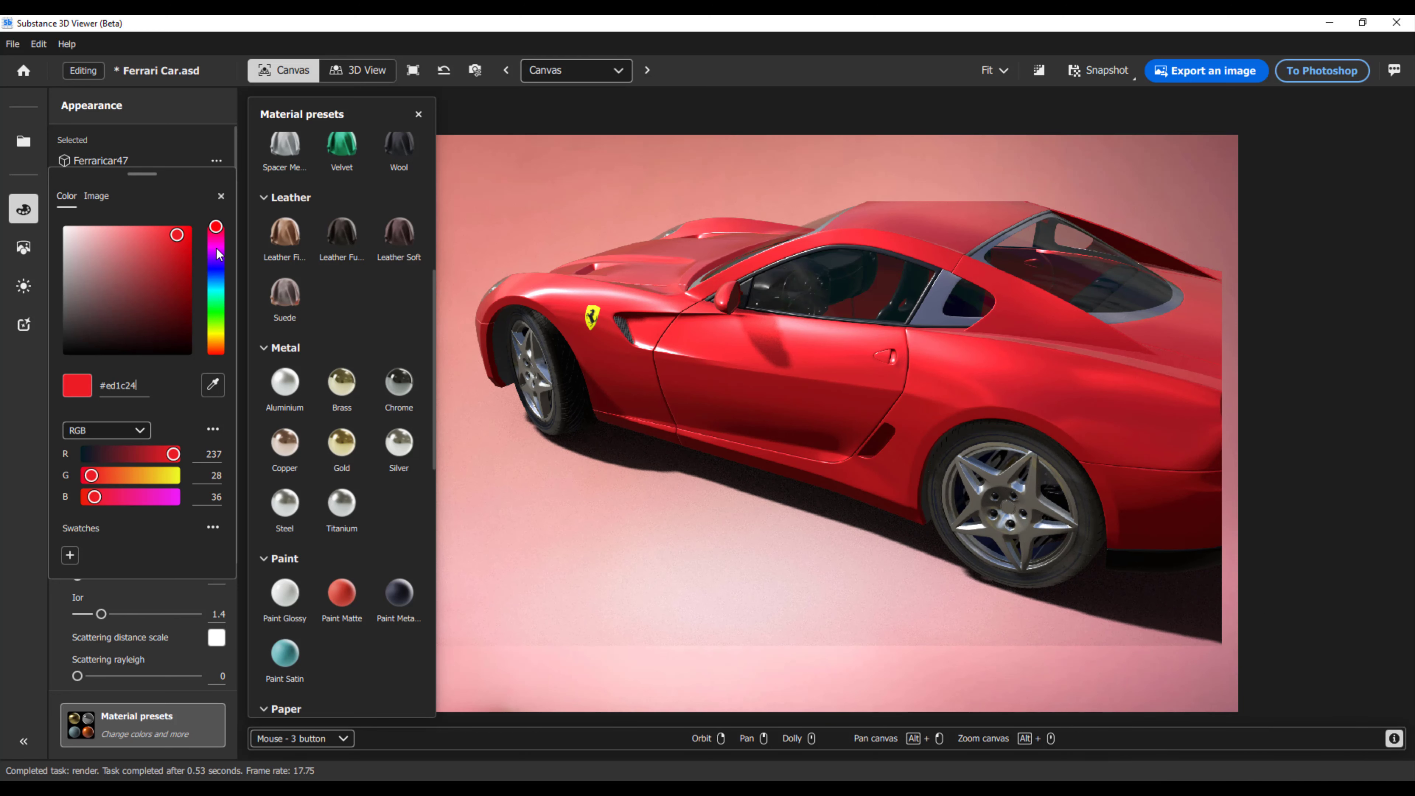
{"action": "left_click", "coordinate": [221, 197]}
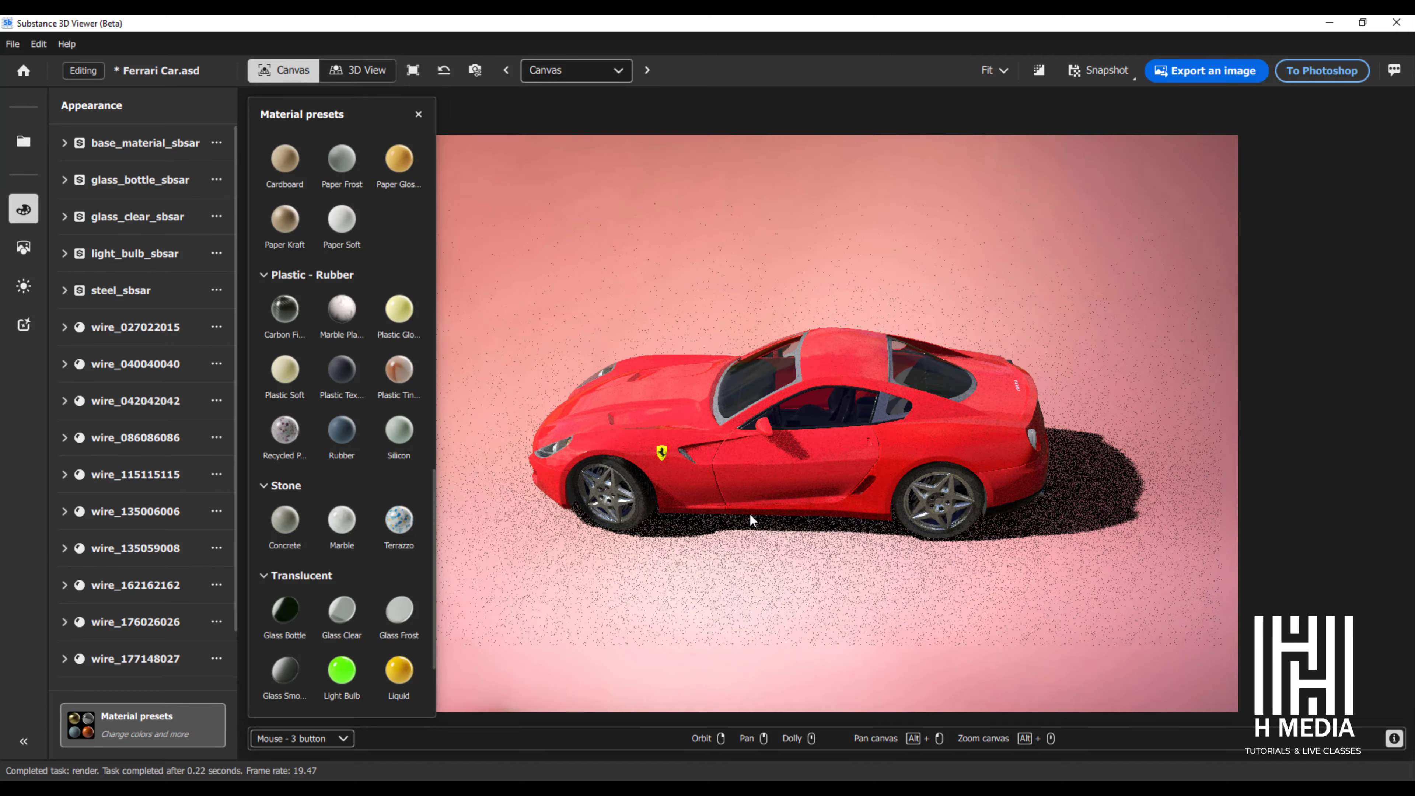
Step: Preview the car in the alternate render mode, frame it in a level side view, and switch back to the default rendering
{"action": "left_click", "coordinate": [1037, 72]}
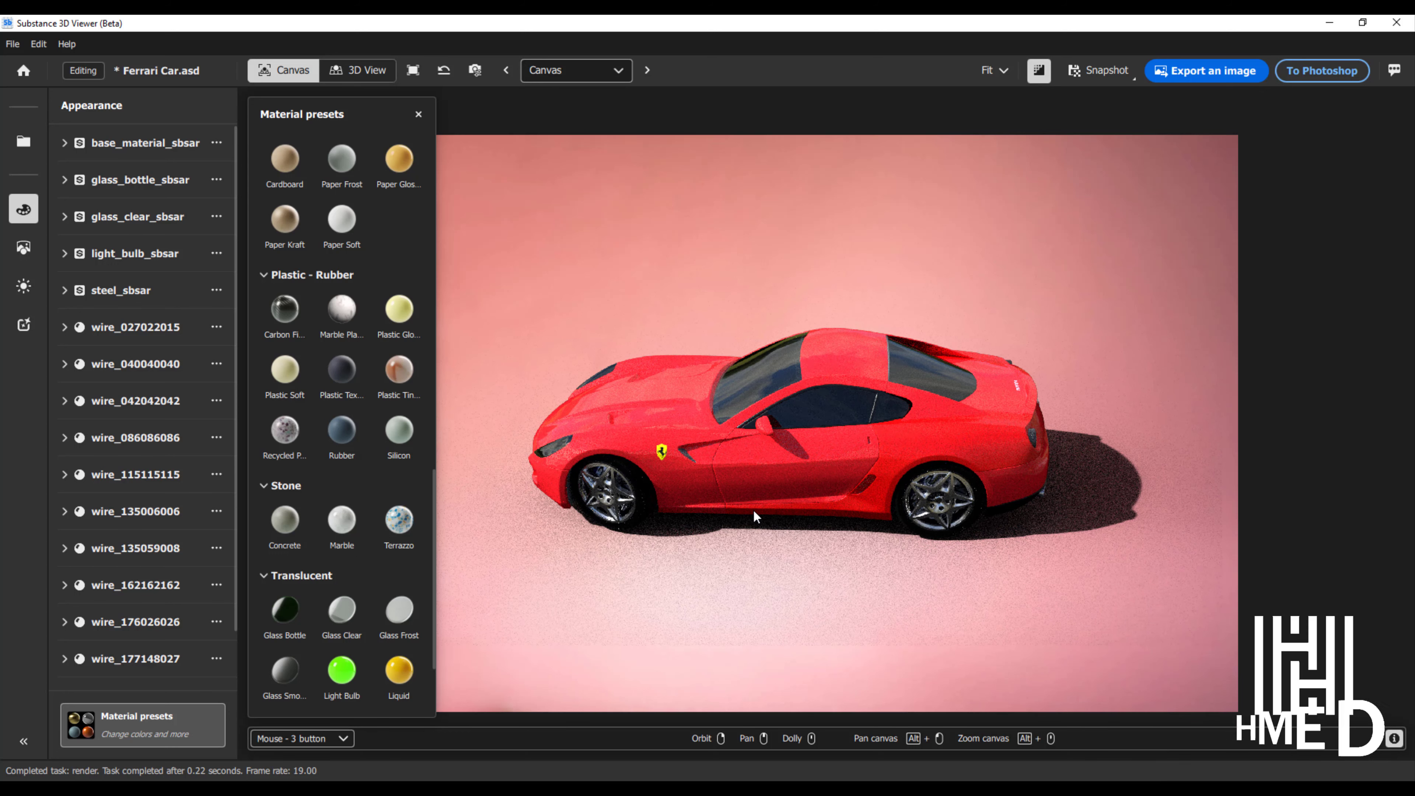
{"action": "left_click_drag", "start_coordinate": [752, 509], "coordinate": [764, 462]}
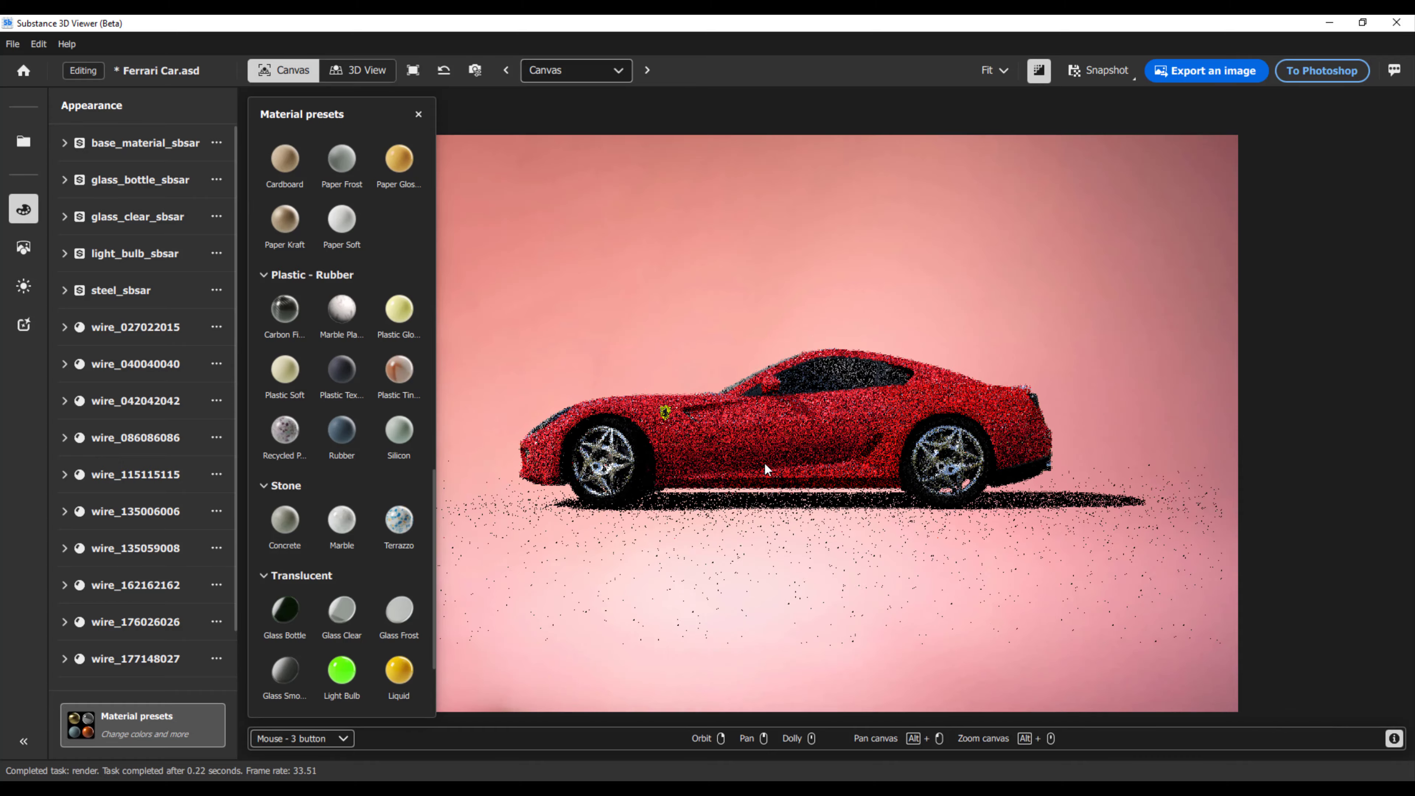
{"action": "scroll", "coordinate": [765, 460], "scroll_direction": "up", "scroll_amount": 3}
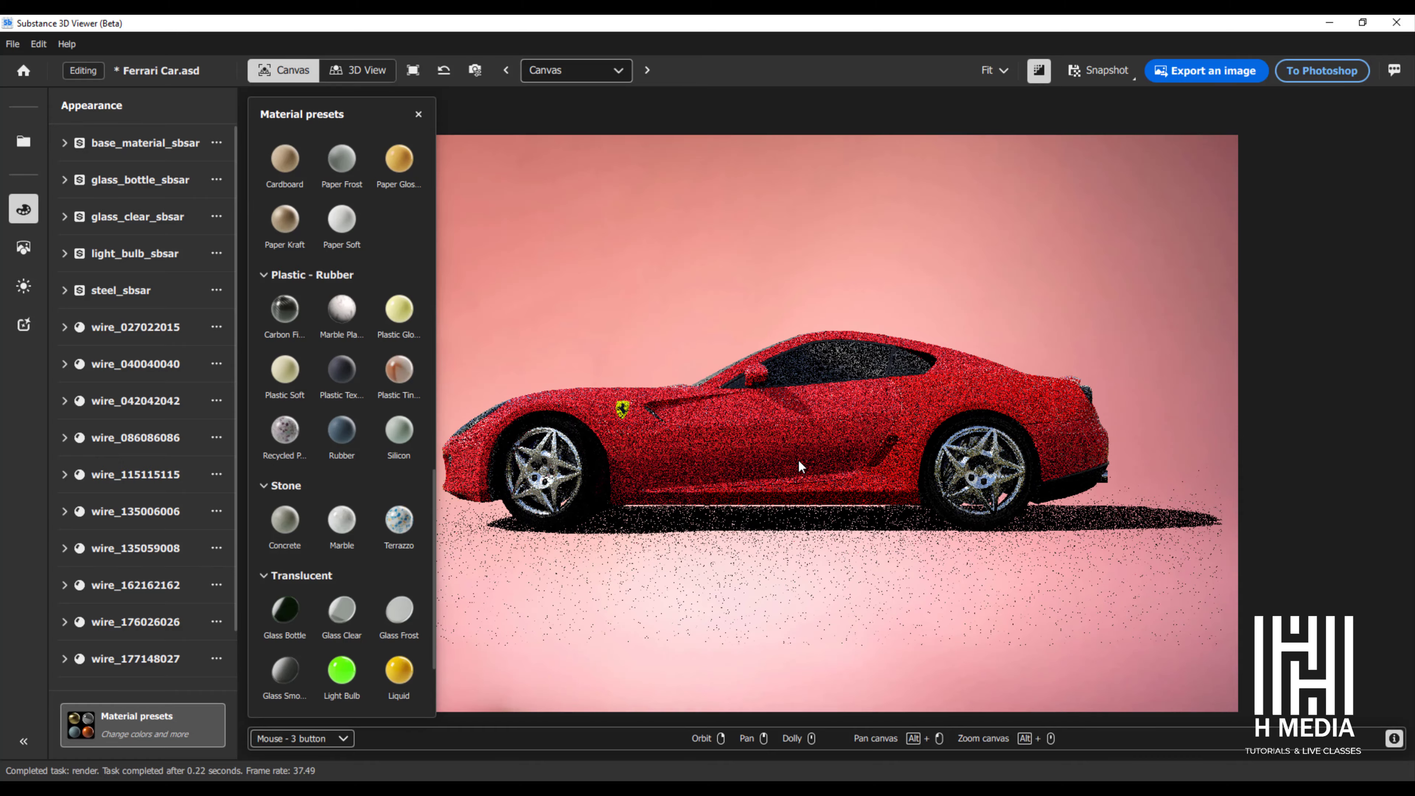
{"action": "middle_click_drag", "start_coordinate": [798, 467], "coordinate": [827, 467]}
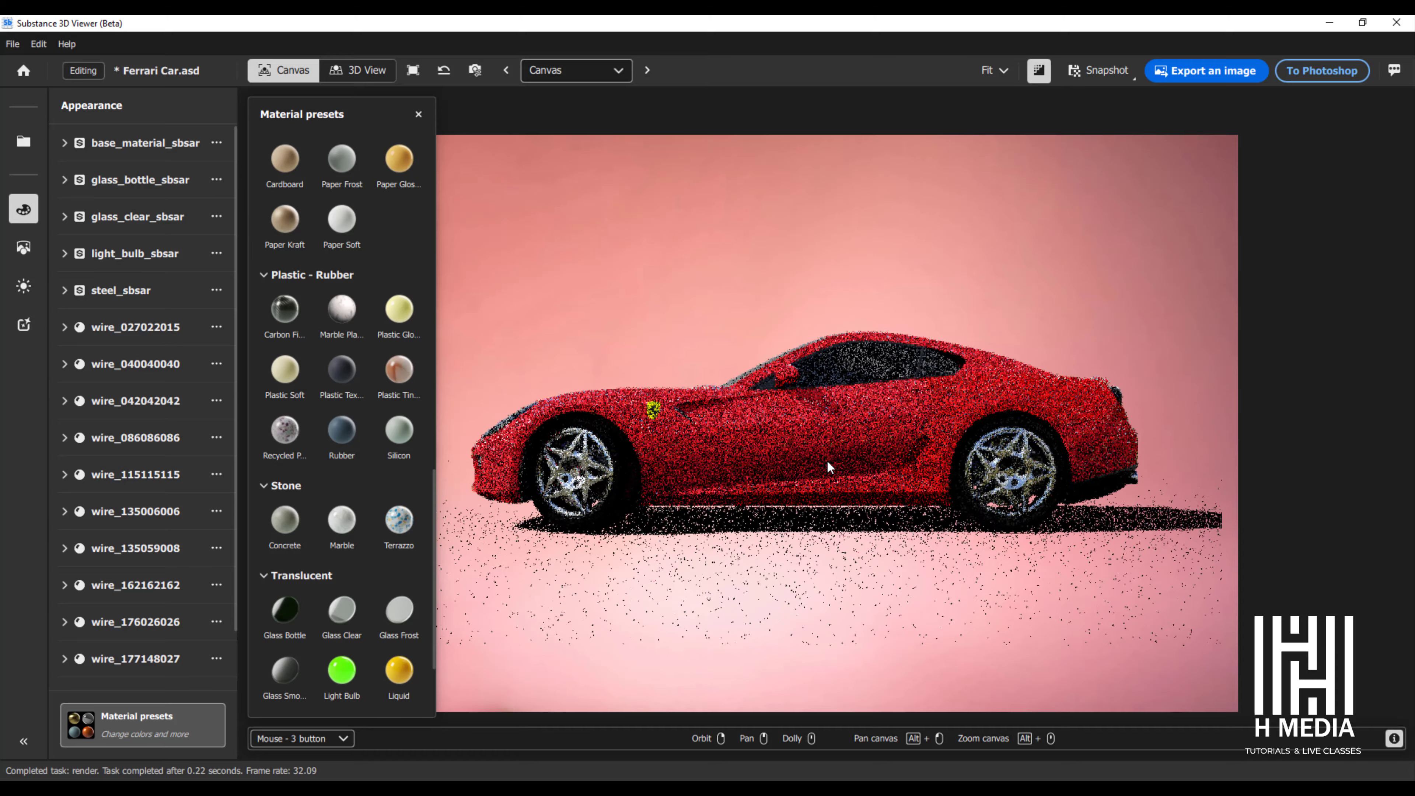
{"action": "left_click", "coordinate": [1039, 71]}
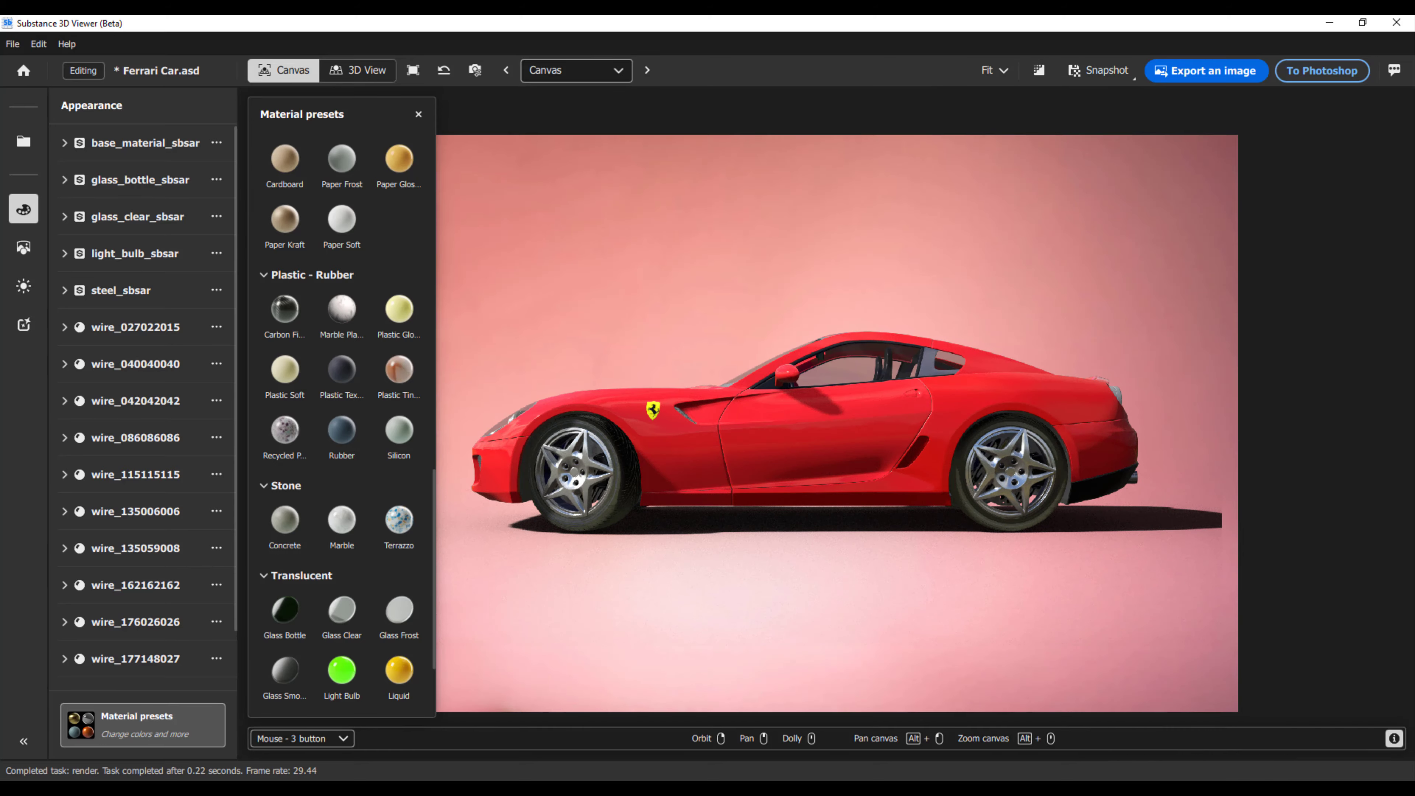